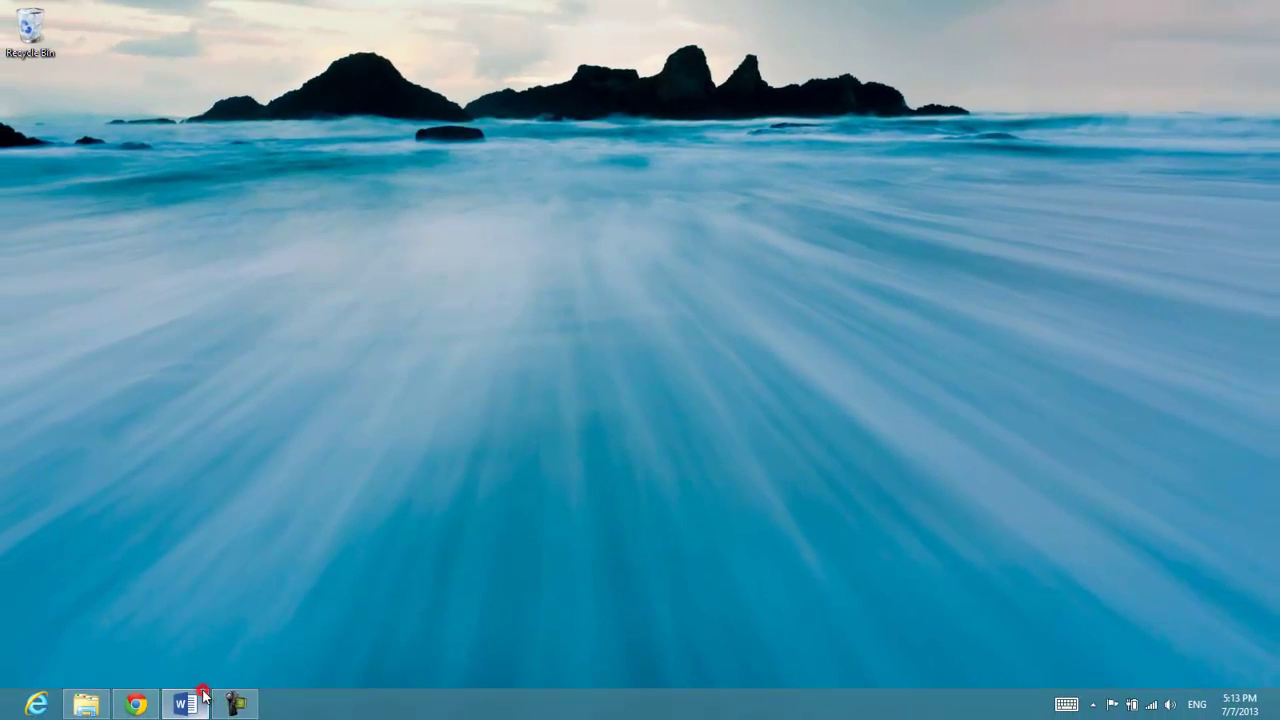
Restore the PowerPointLabOneInstructions.docx window in Word from the taskbar
{"action": "left_click", "coordinate": [185, 705]}
Scroll through the lab instructions down to the Instructions list, then go to the Start screen
{"action": "left_click_drag", "start_coordinate": [1273, 234], "coordinate": [1273, 192]}
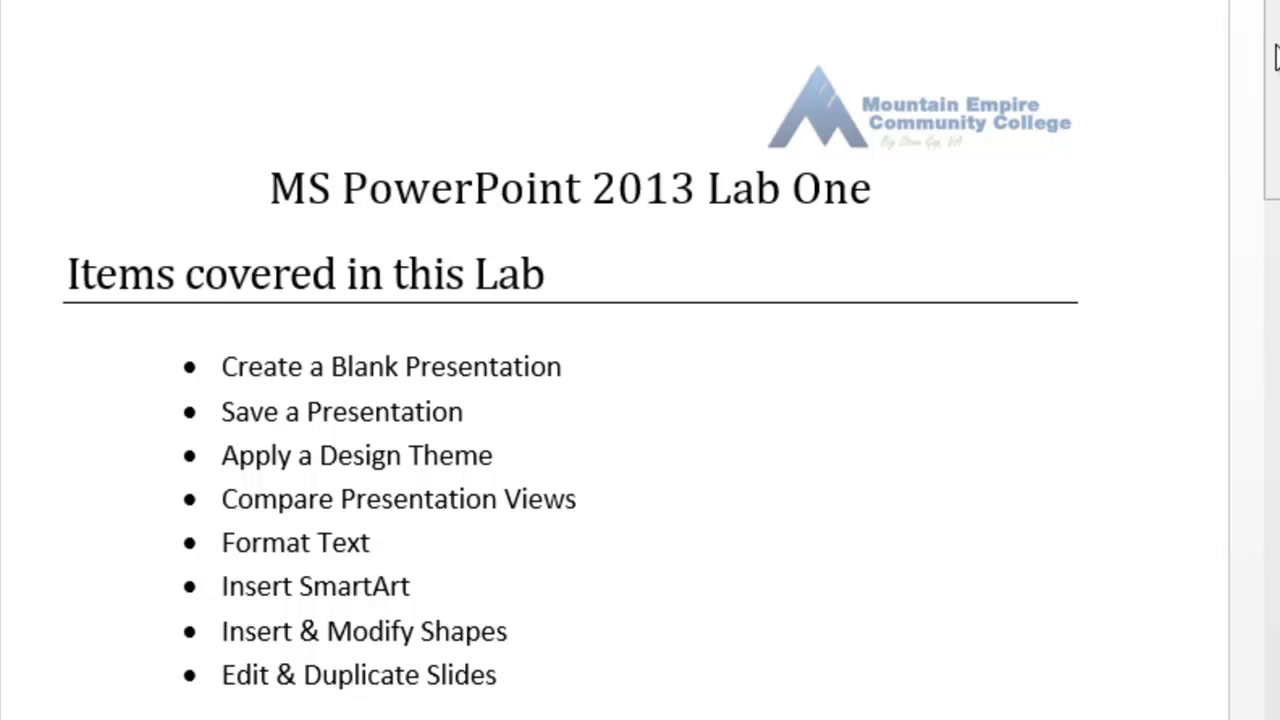
{"action": "left_click_drag", "start_coordinate": [1277, 58], "coordinate": [1275, 174]}
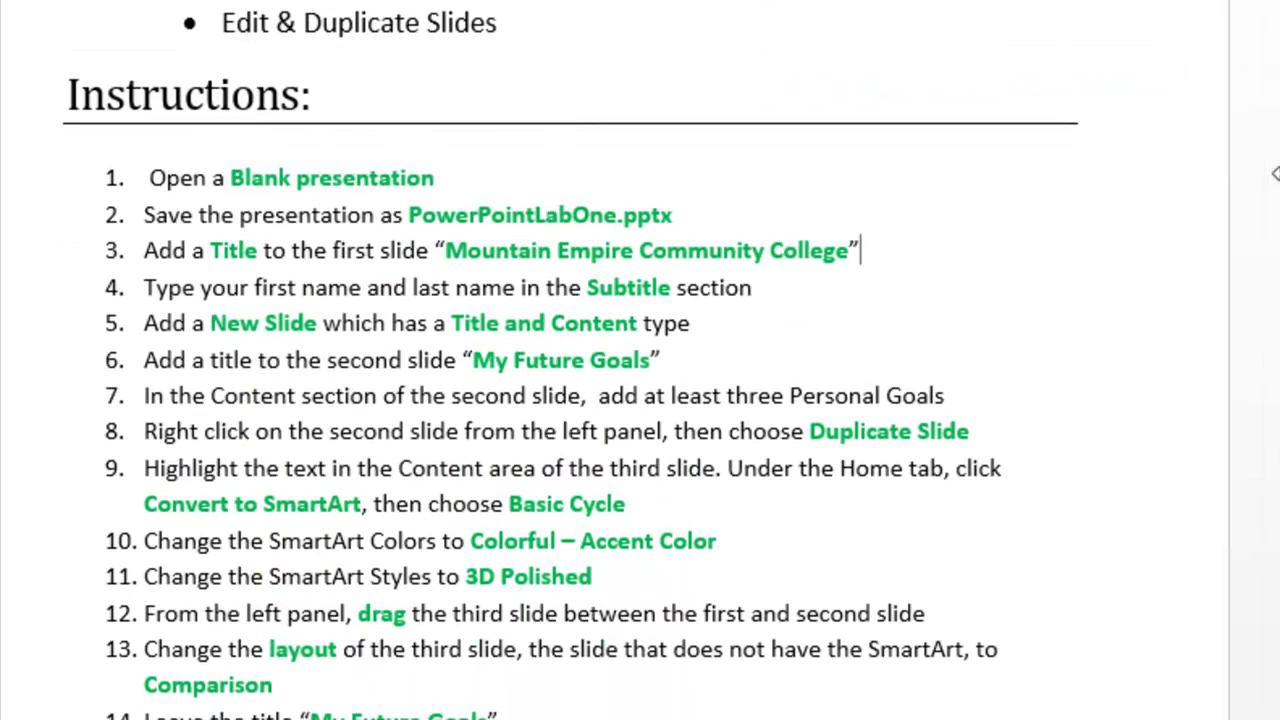
{"action": "key", "text": "super"}
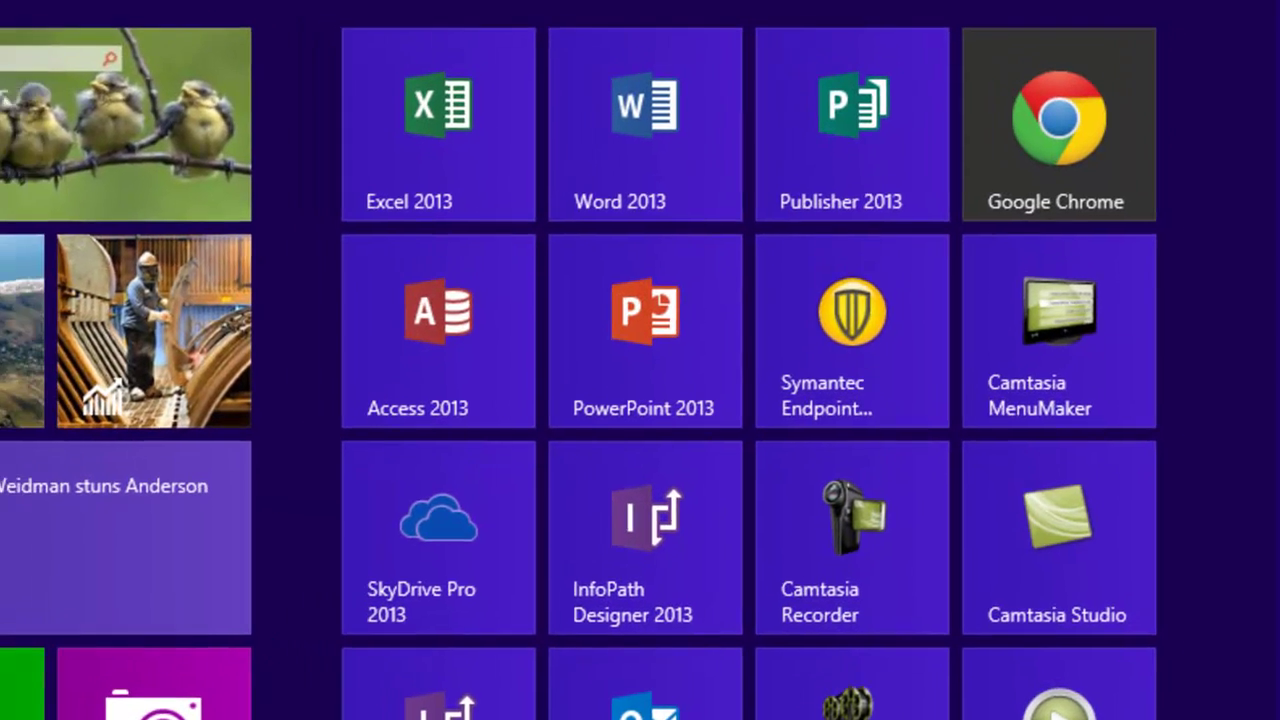
Launch PowerPoint 2013 from Start search, create a blank presentation and maximize its window
{"action": "type", "text": "power"}
{"action": "key", "text": "Return"}
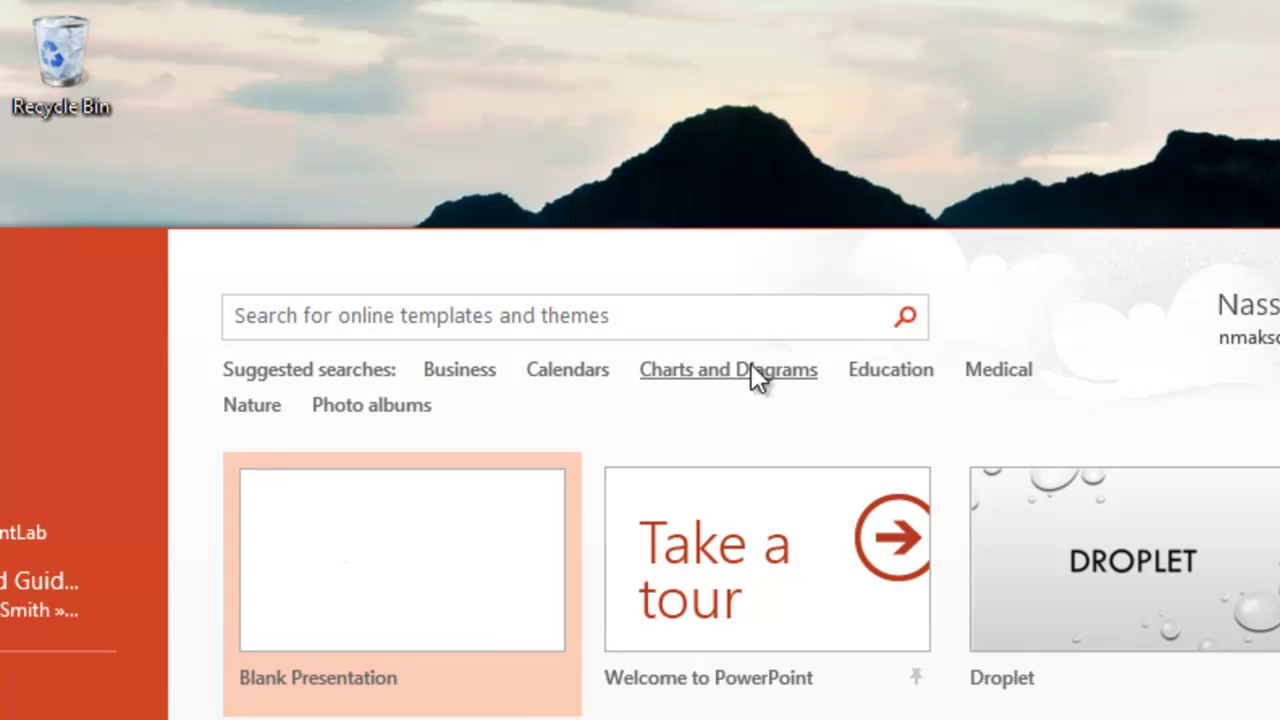
{"action": "left_click", "coordinate": [428, 506]}
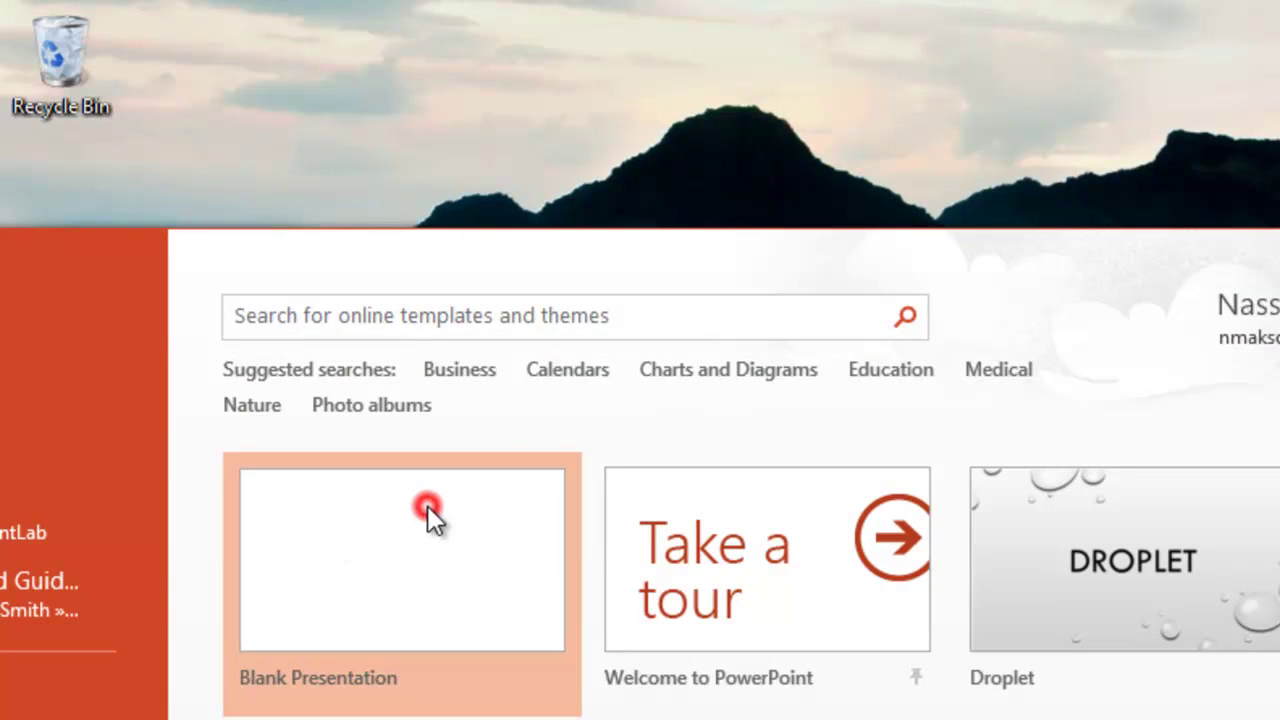
{"action": "double_click", "coordinate": [649, 262]}
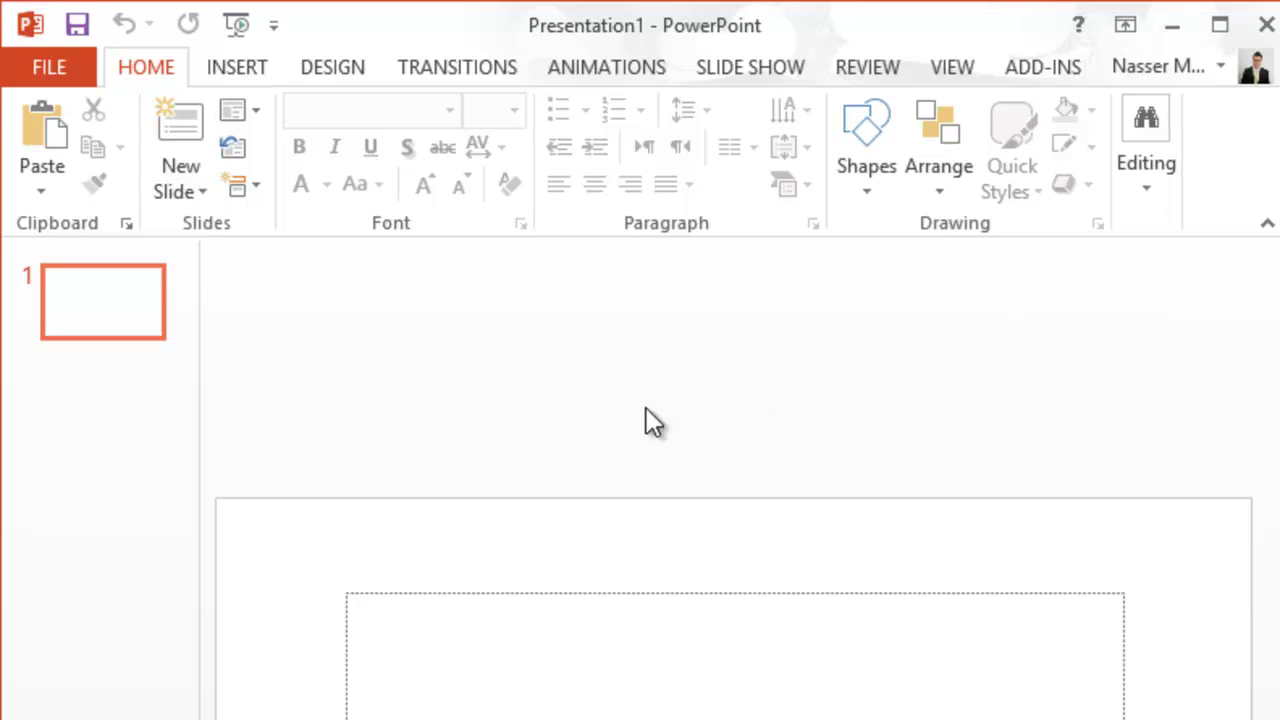
Save the presentation as PowerPointLabOne.pptx in the MSPowerPointLab folder, replacing the existing copy
{"action": "left_click", "coordinate": [57, 71]}
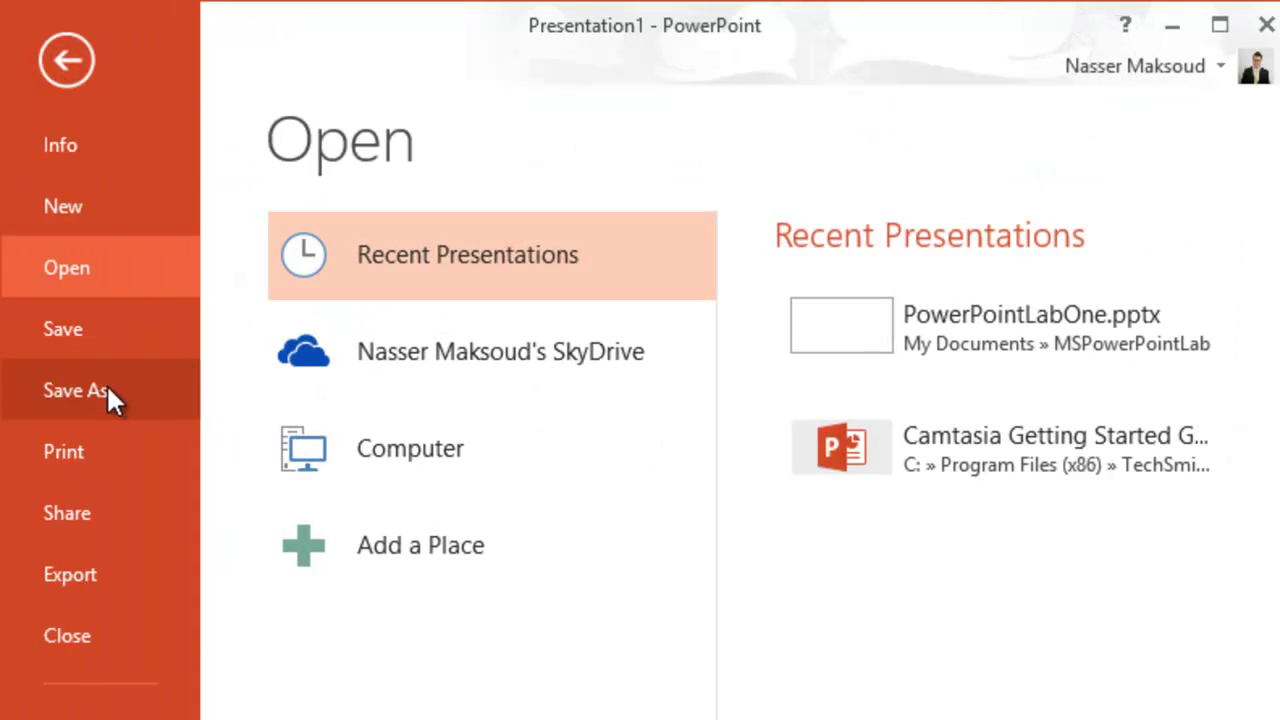
{"action": "left_click", "coordinate": [88, 327]}
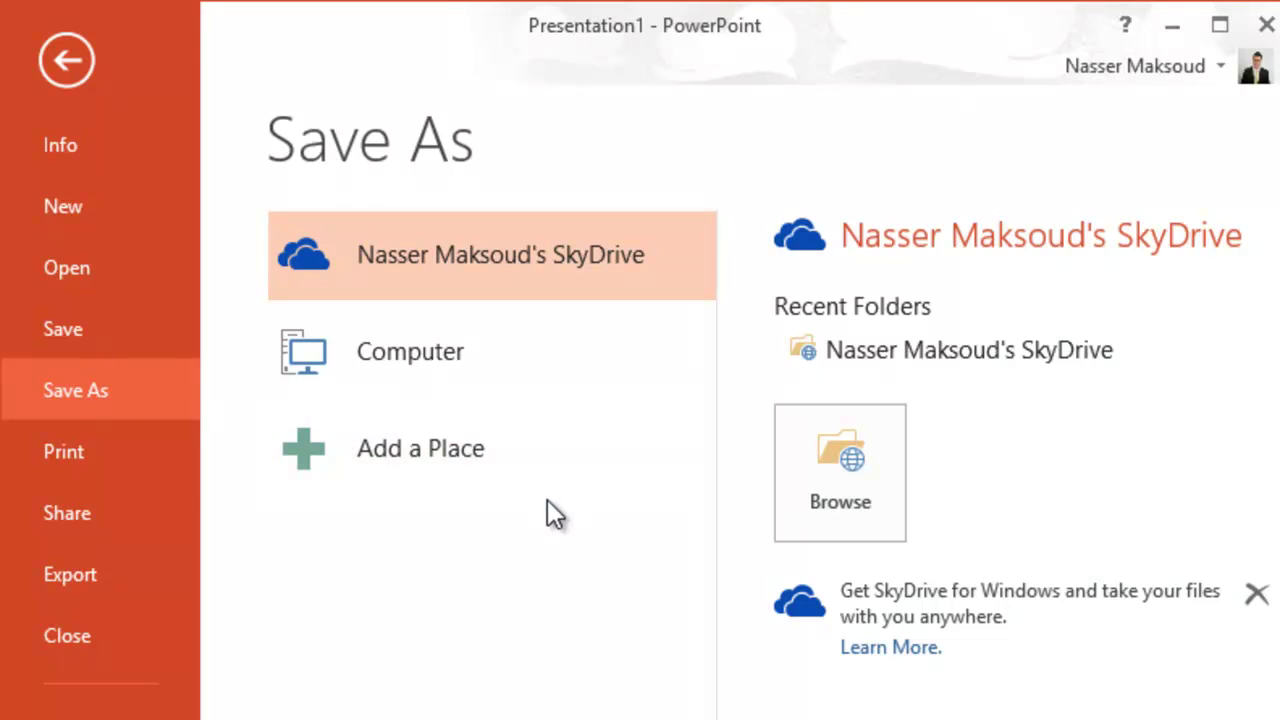
{"action": "left_click", "coordinate": [440, 350]}
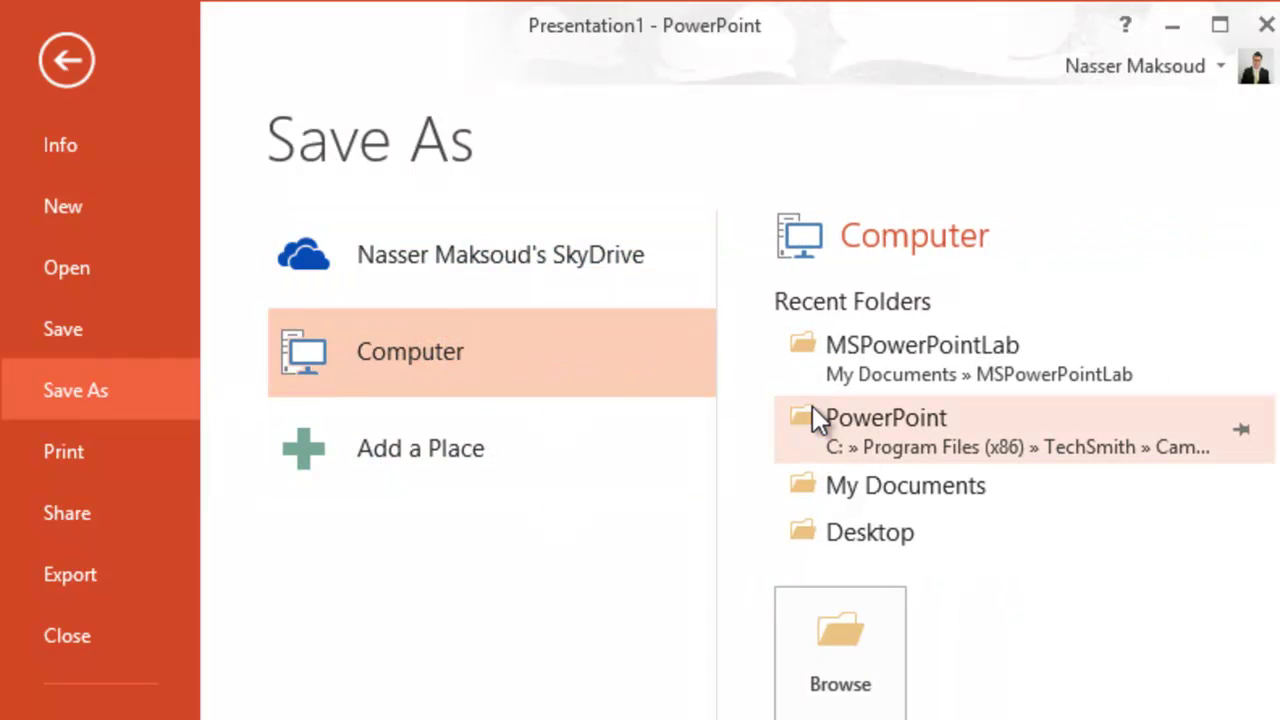
{"action": "left_click", "coordinate": [882, 357]}
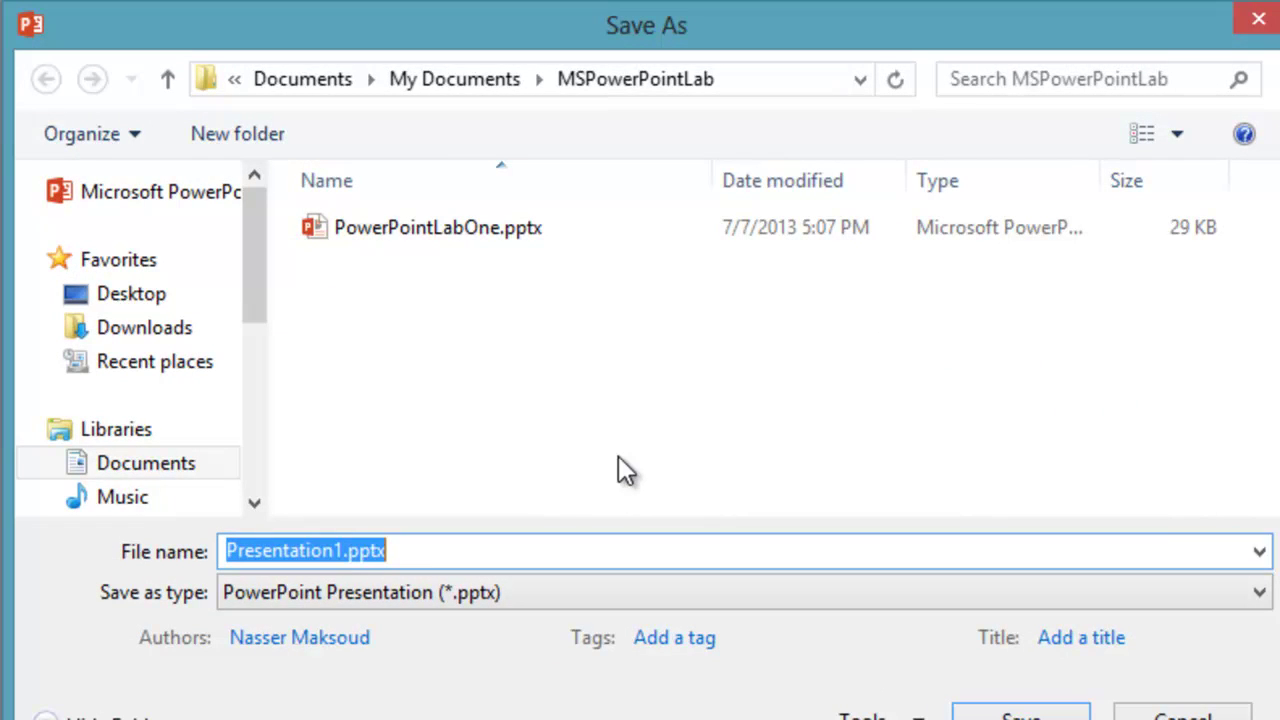
{"action": "type", "text": "PowerP"}
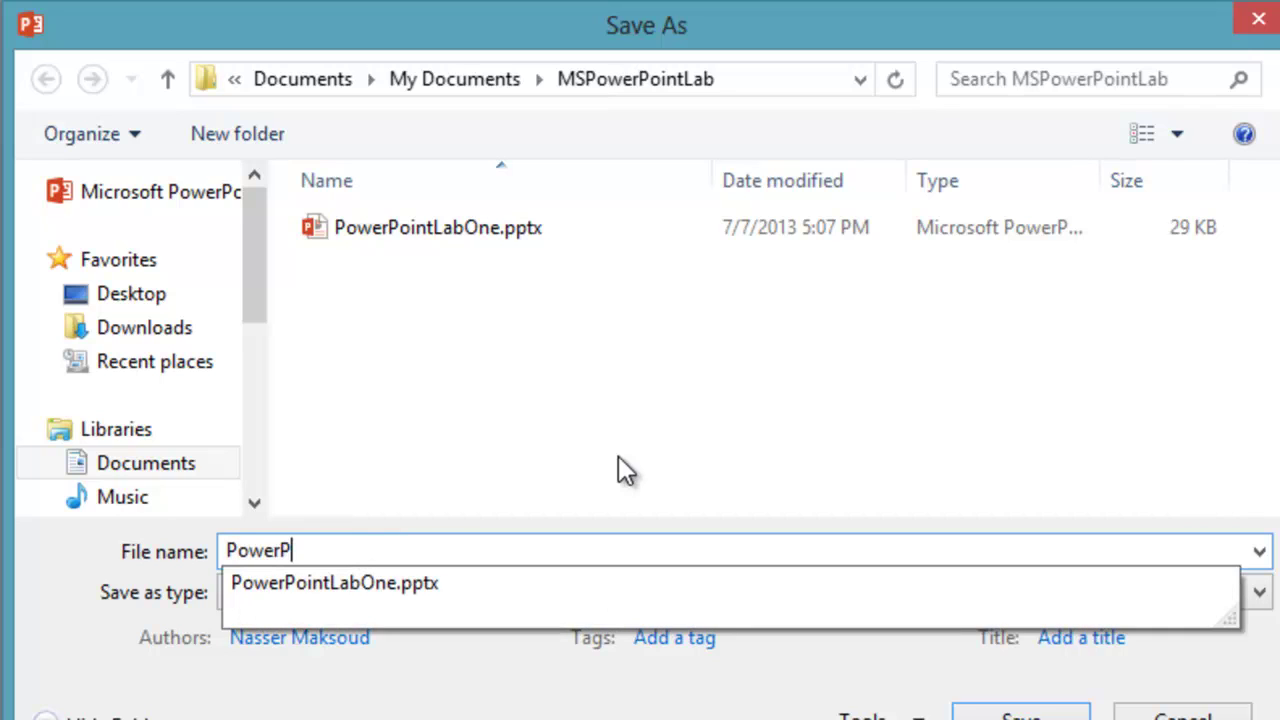
{"action": "type", "text": "ointLab"}
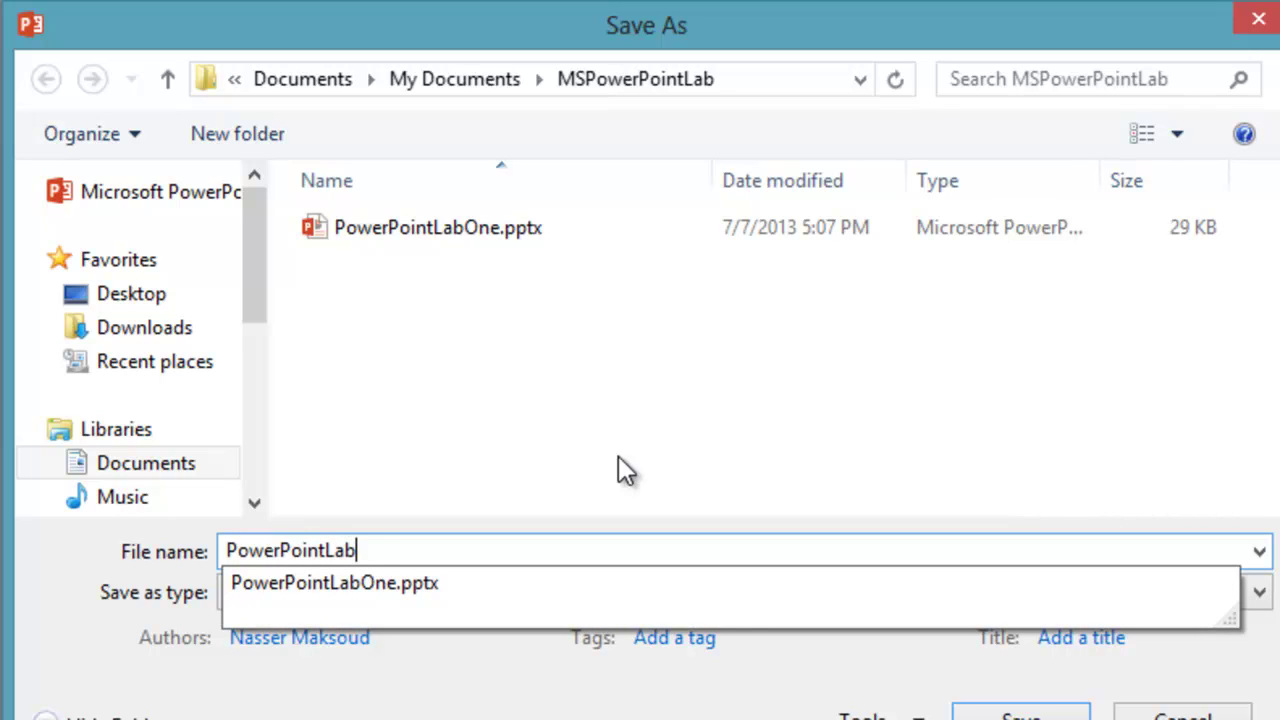
{"action": "type", "text": "One"}
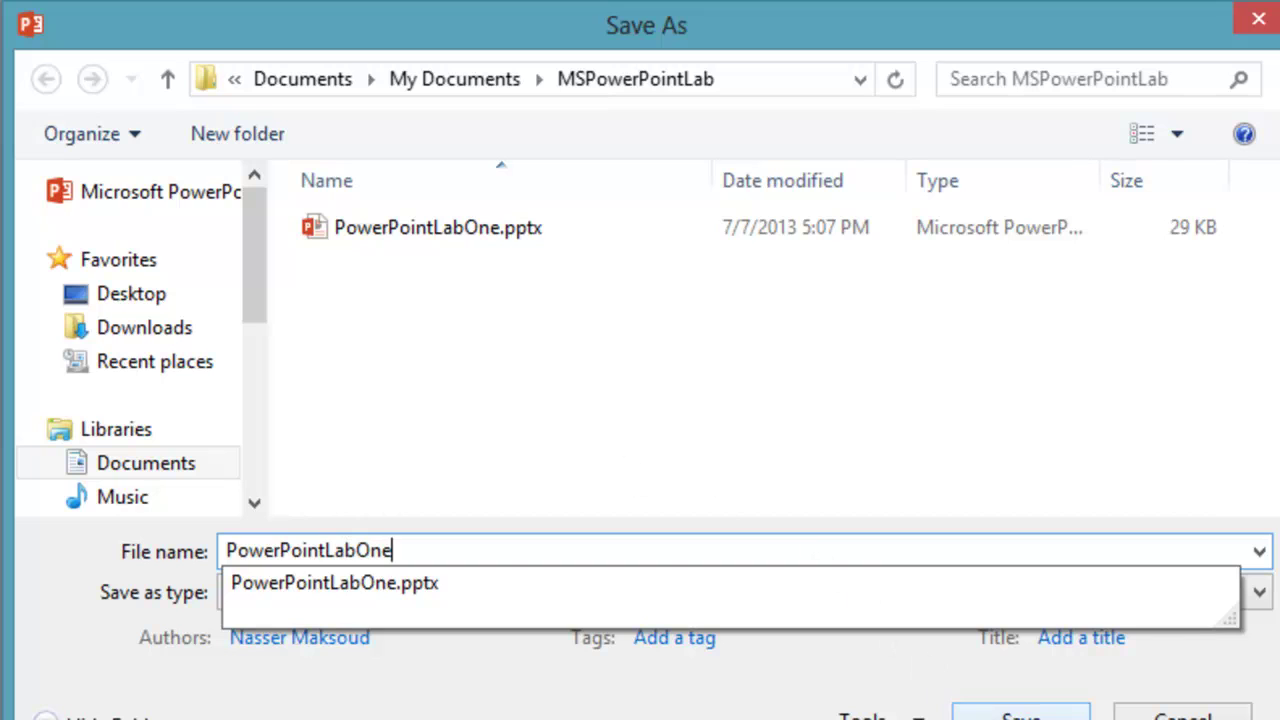
{"action": "left_click", "coordinate": [1020, 715]}
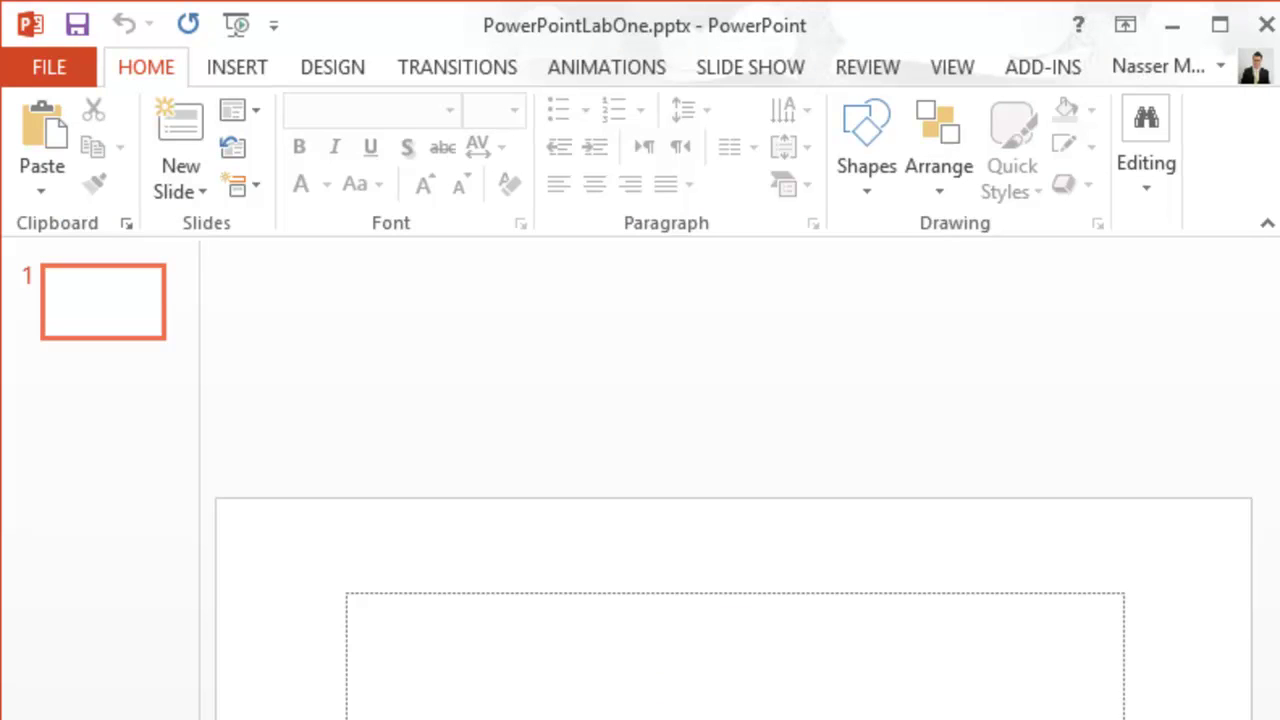
Title the slide 'Mountain Empire Community College' and enter the presenter's name as the subtitle
{"action": "left_click", "coordinate": [742, 712]}
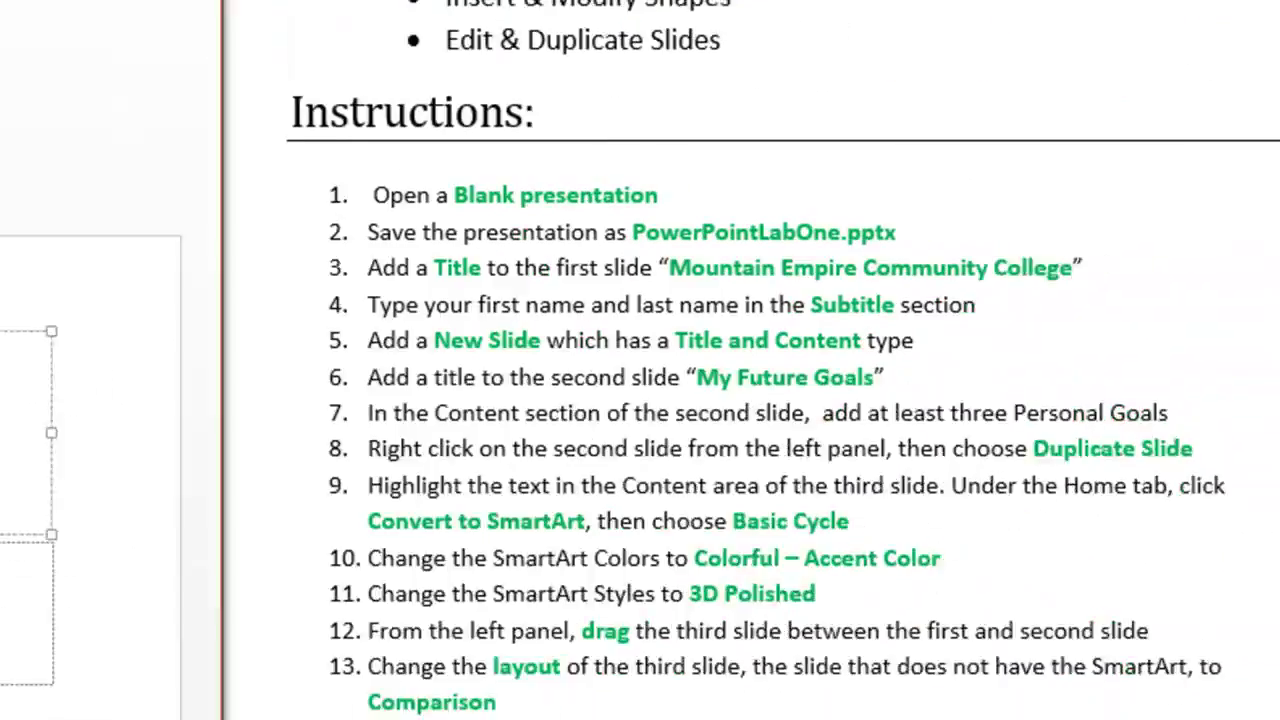
{"action": "type", "text": "Moun"}
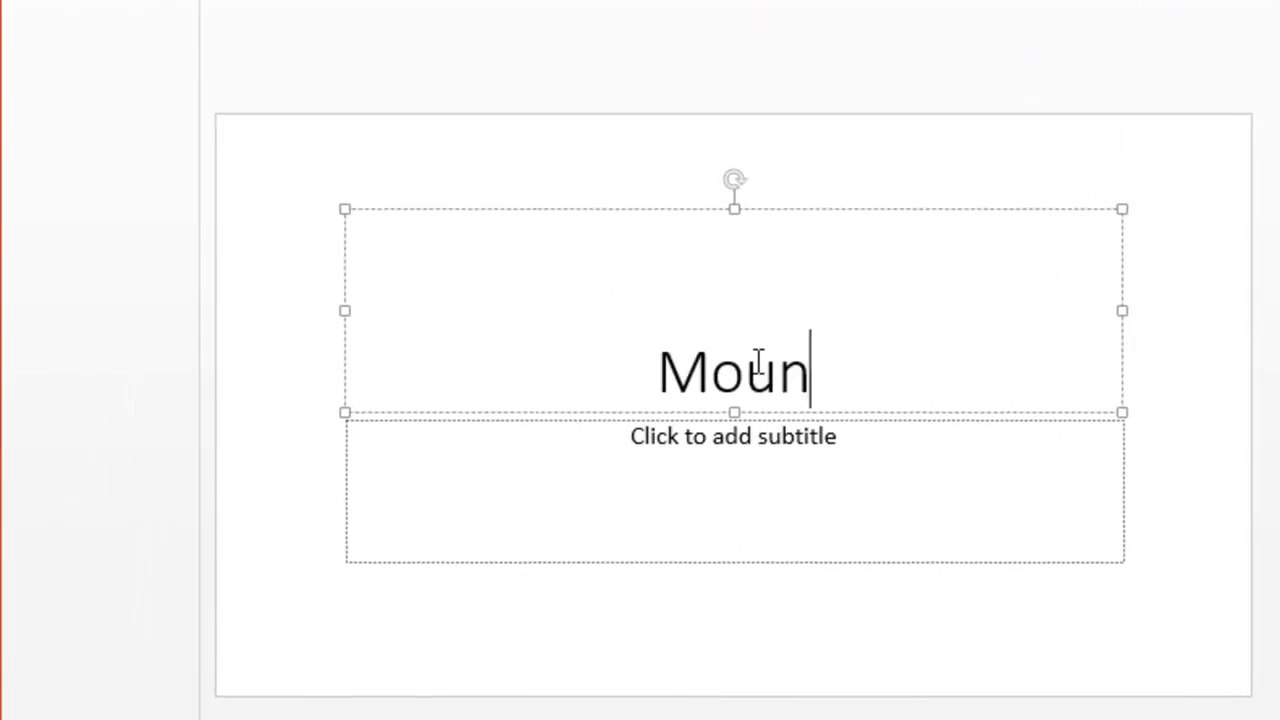
{"action": "type", "text": "tain Emp"}
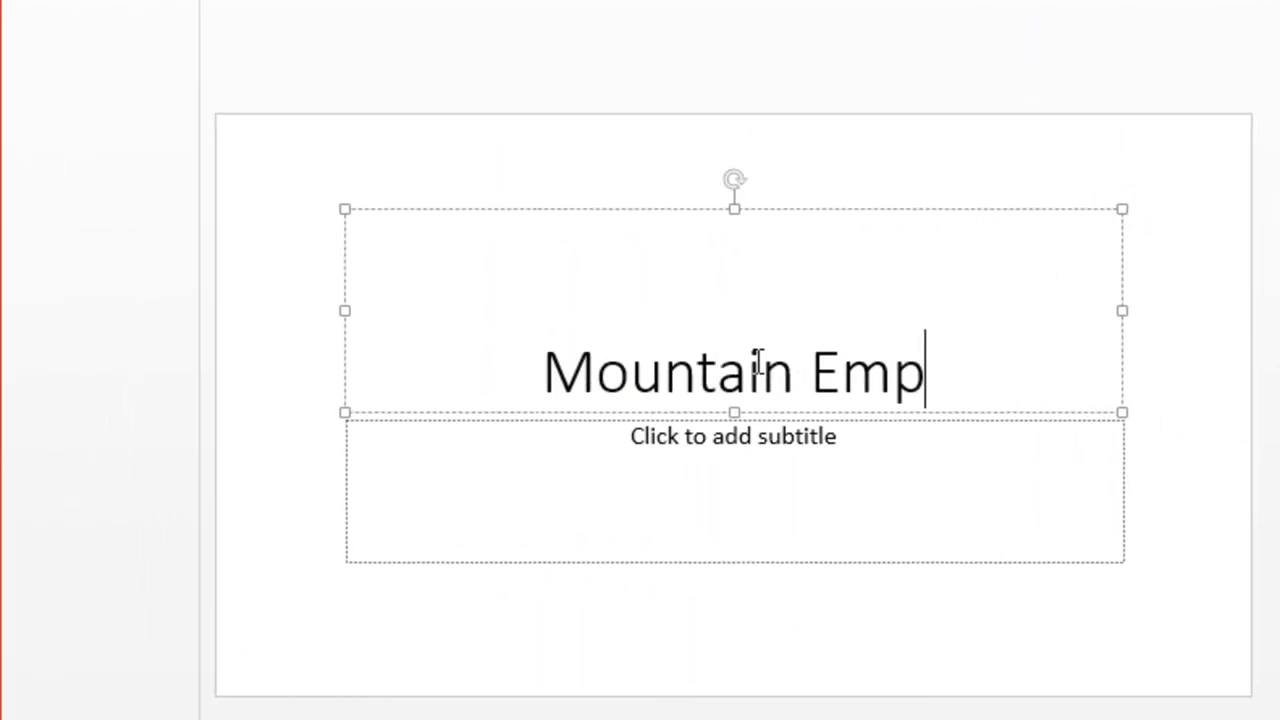
{"action": "type", "text": "ire Co"}
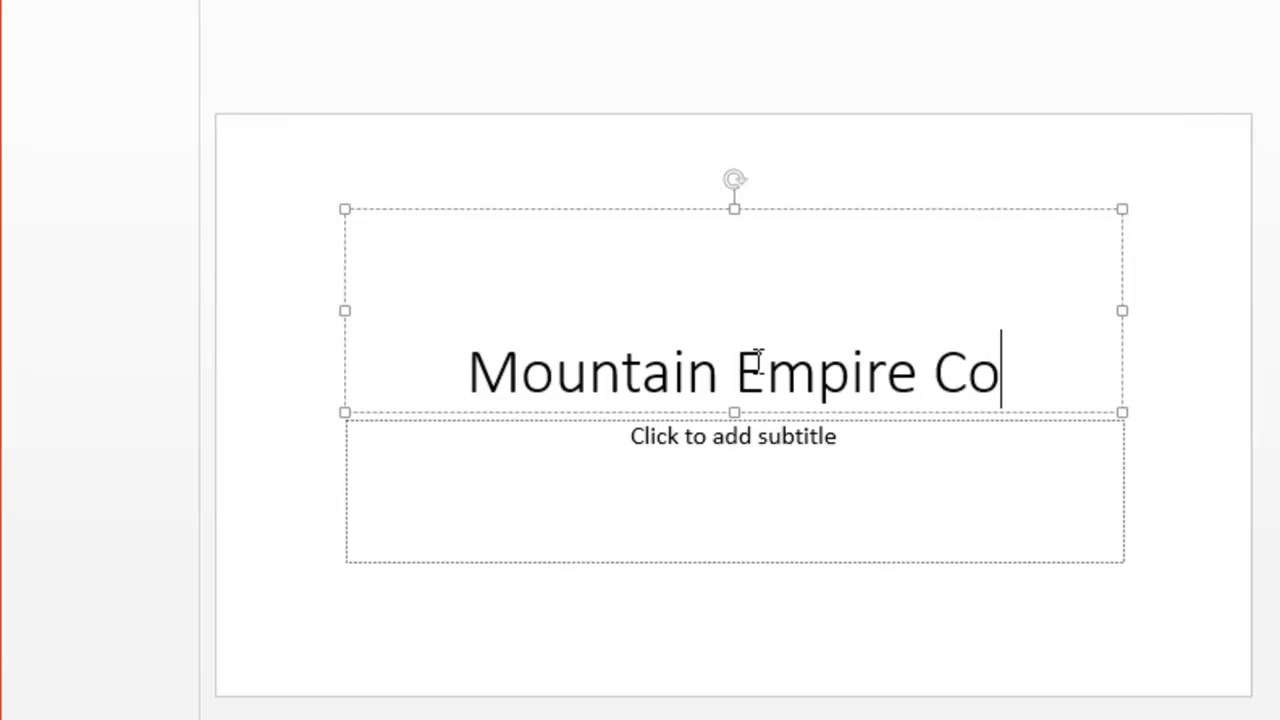
{"action": "type", "text": "mmunity"}
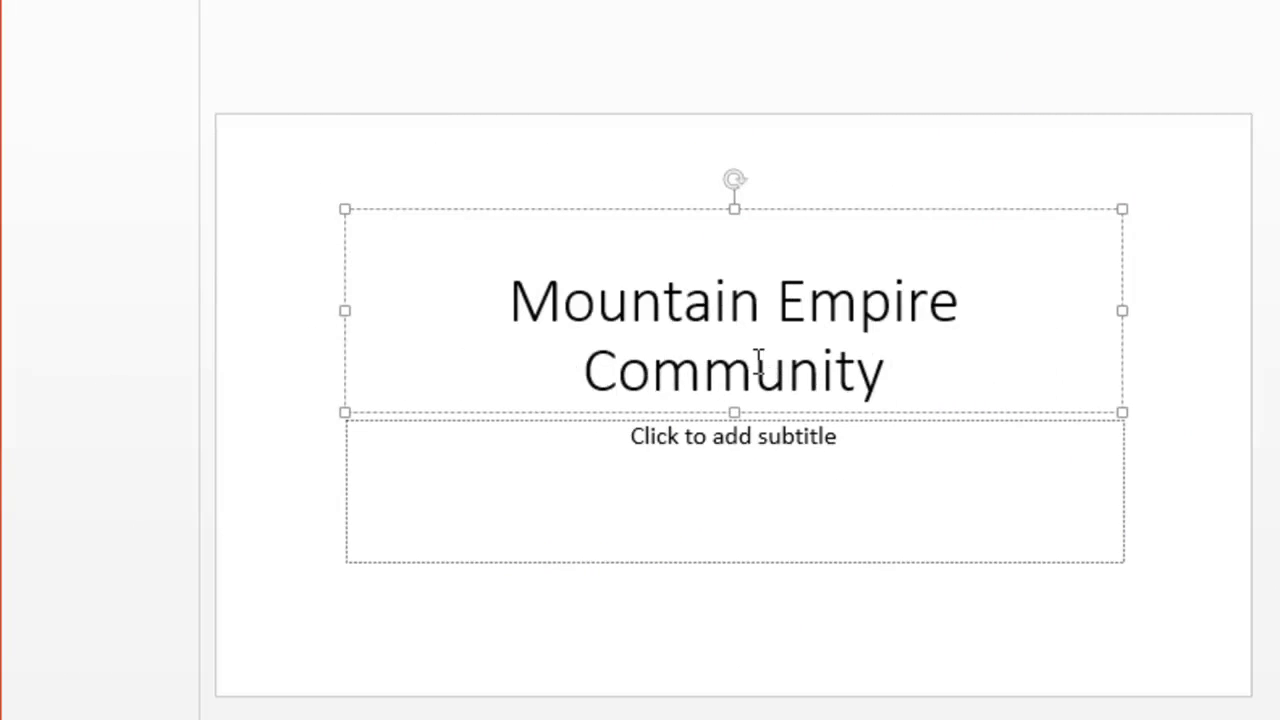
{"action": "type", "text": " College"}
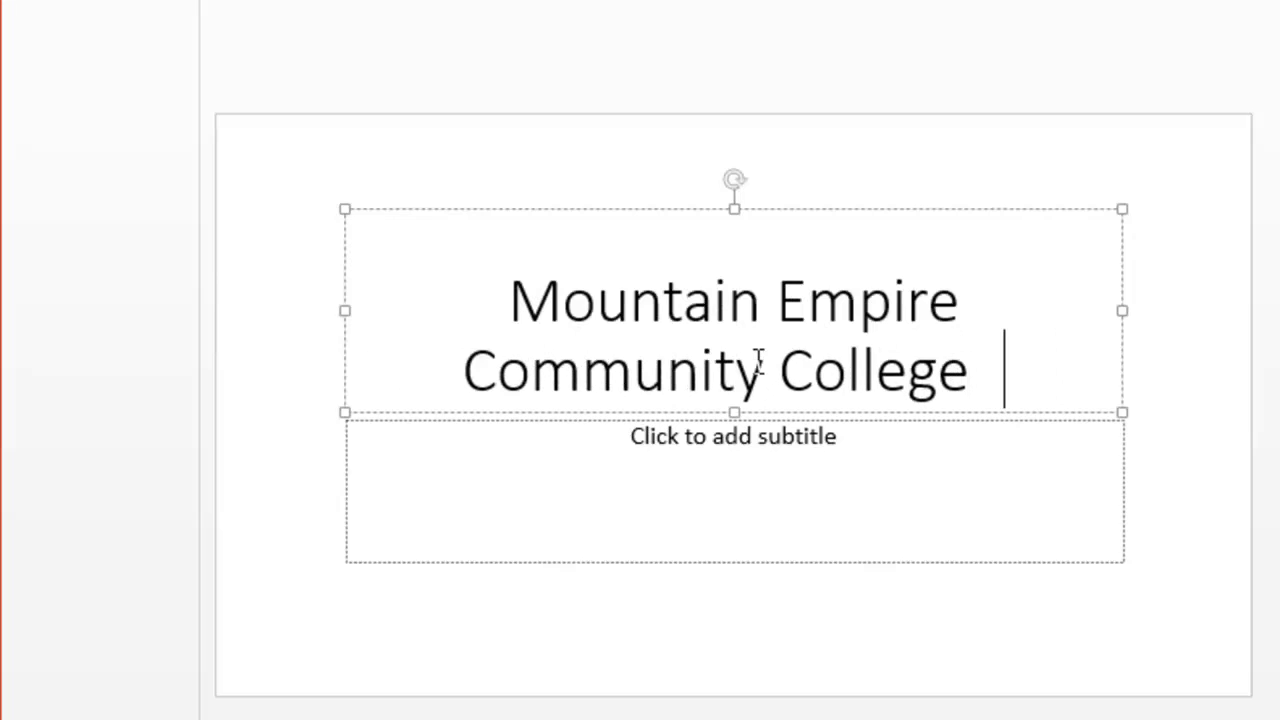
{"action": "key", "text": "BackSpace"}
{"action": "left_click", "coordinate": [689, 477]}
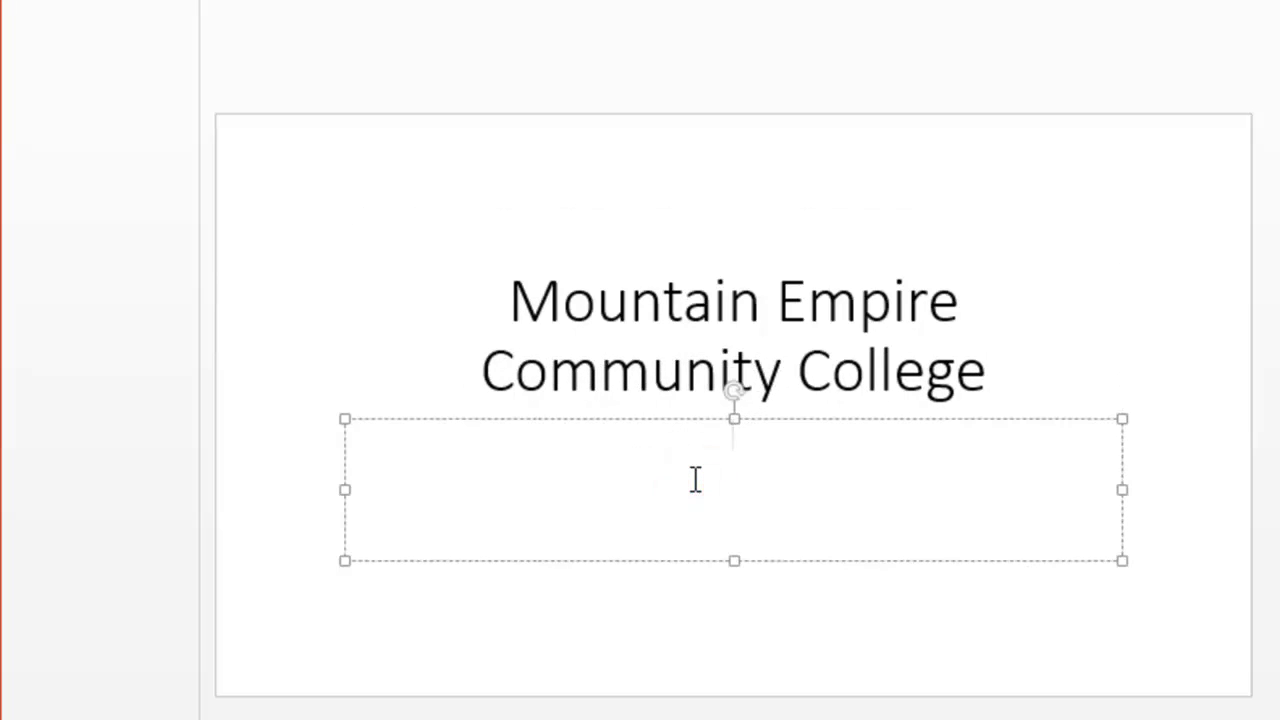
{"action": "type", "text": "Nassser Maksoud"}
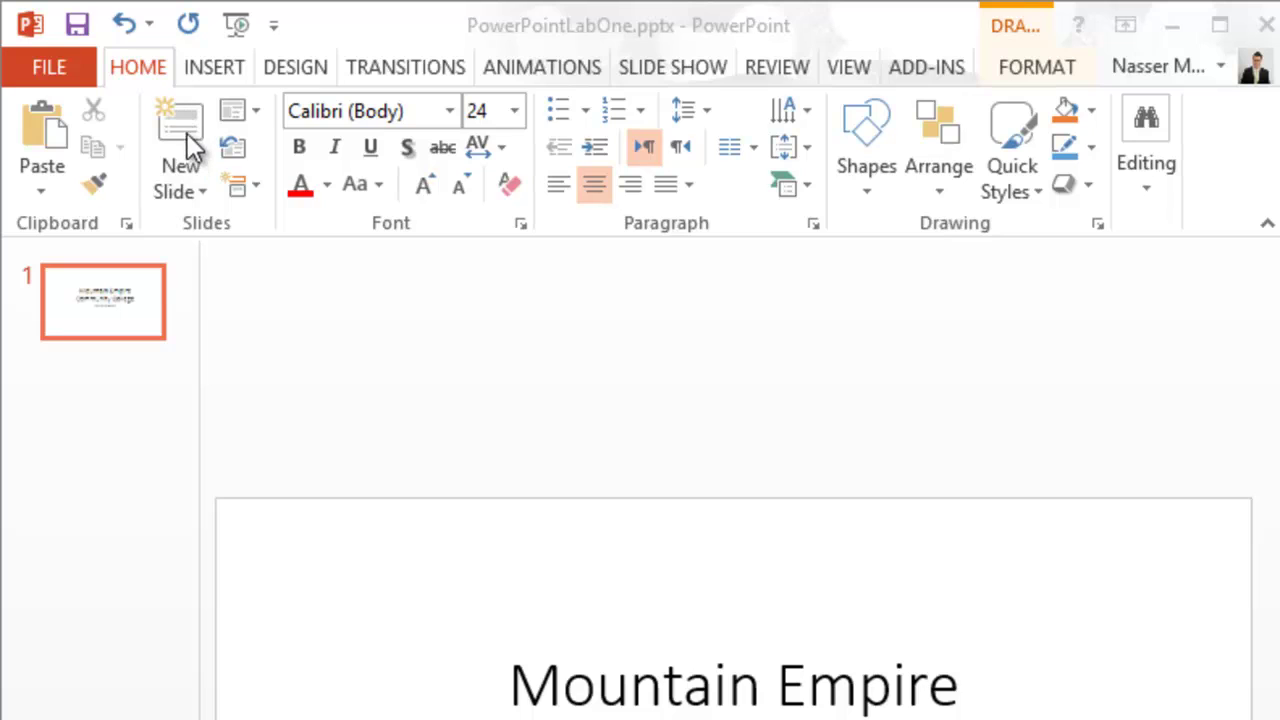
Add a second Title and Content slide after the title slide and select its title placeholder
{"action": "left_click", "coordinate": [201, 191]}
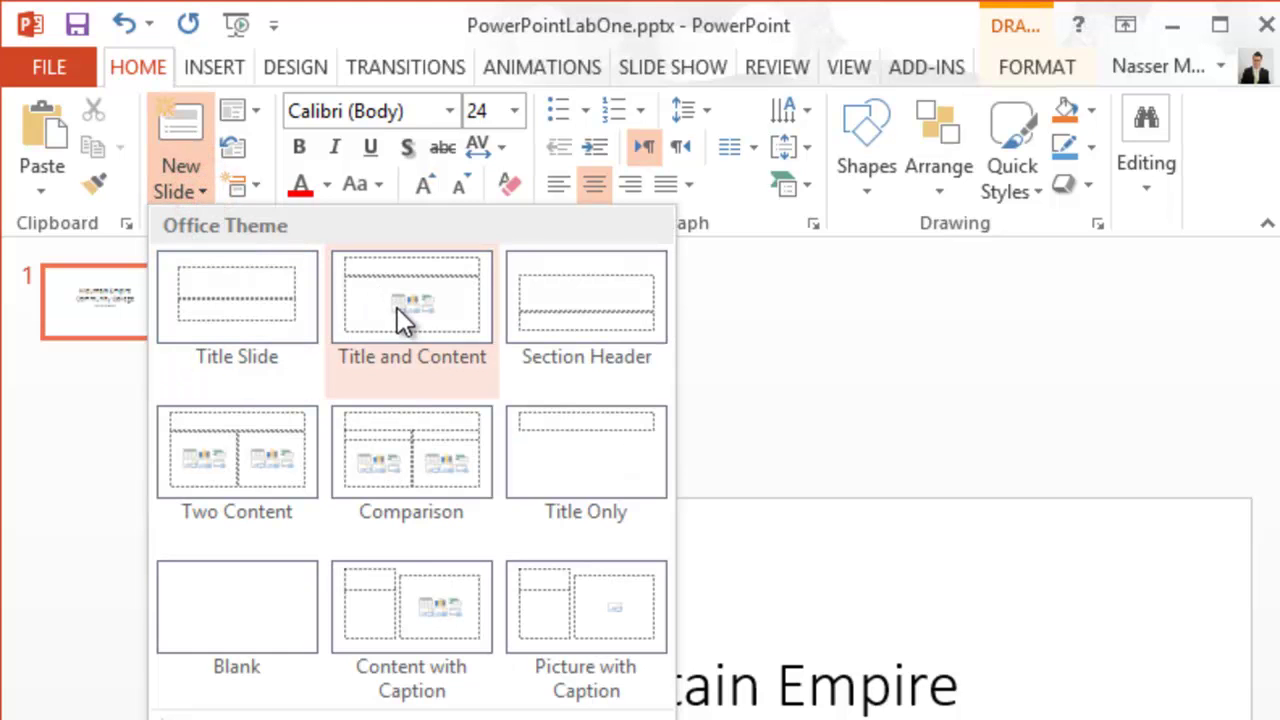
{"action": "left_click", "coordinate": [199, 186]}
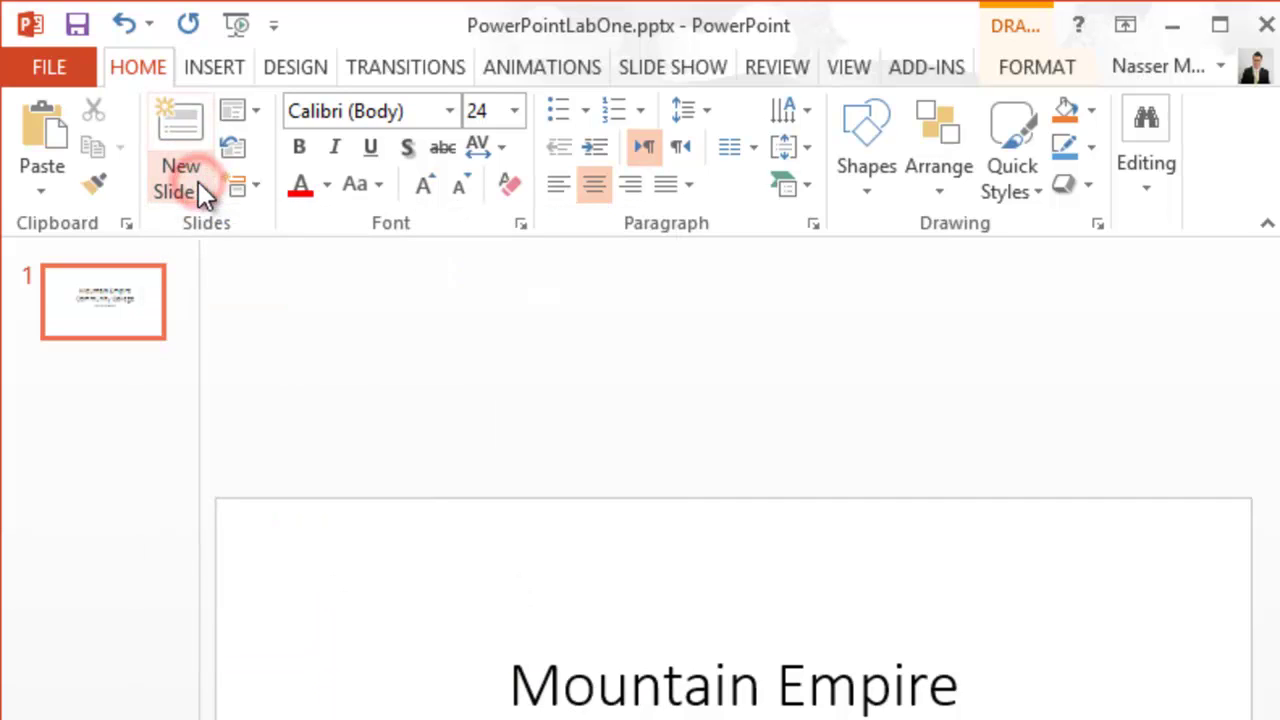
{"action": "left_click", "coordinate": [187, 126]}
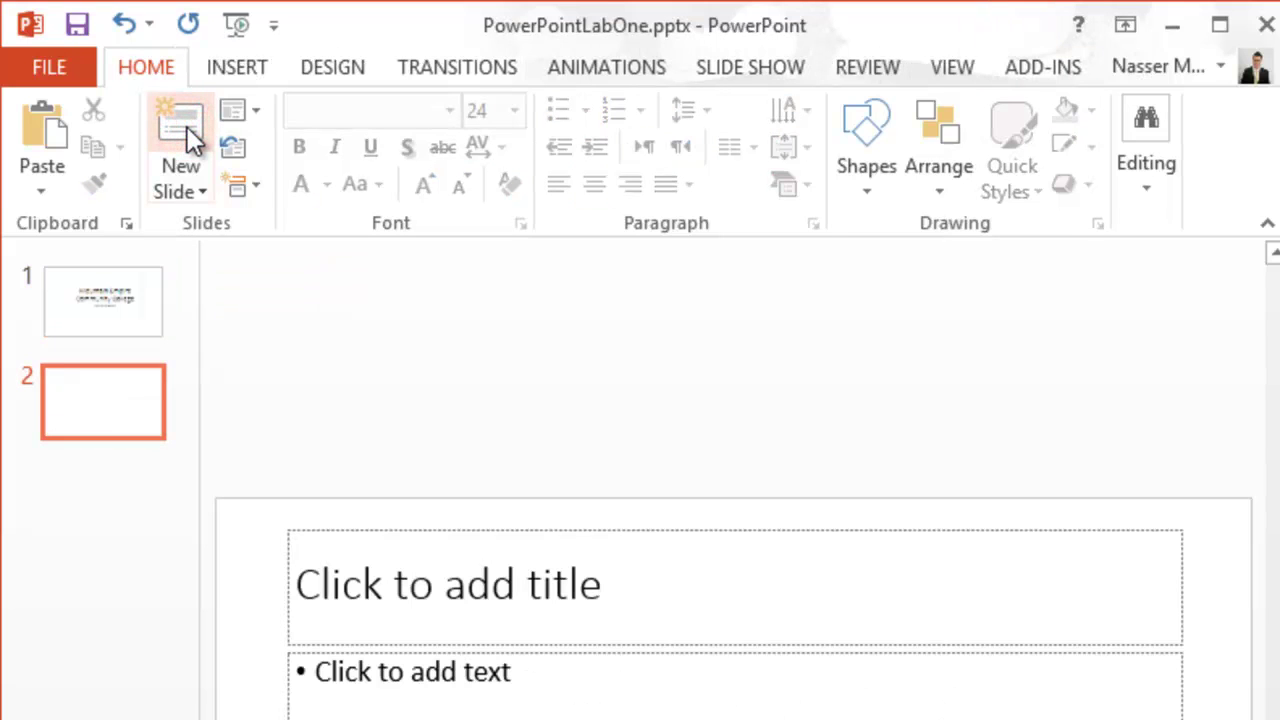
{"action": "left_click", "coordinate": [580, 595]}
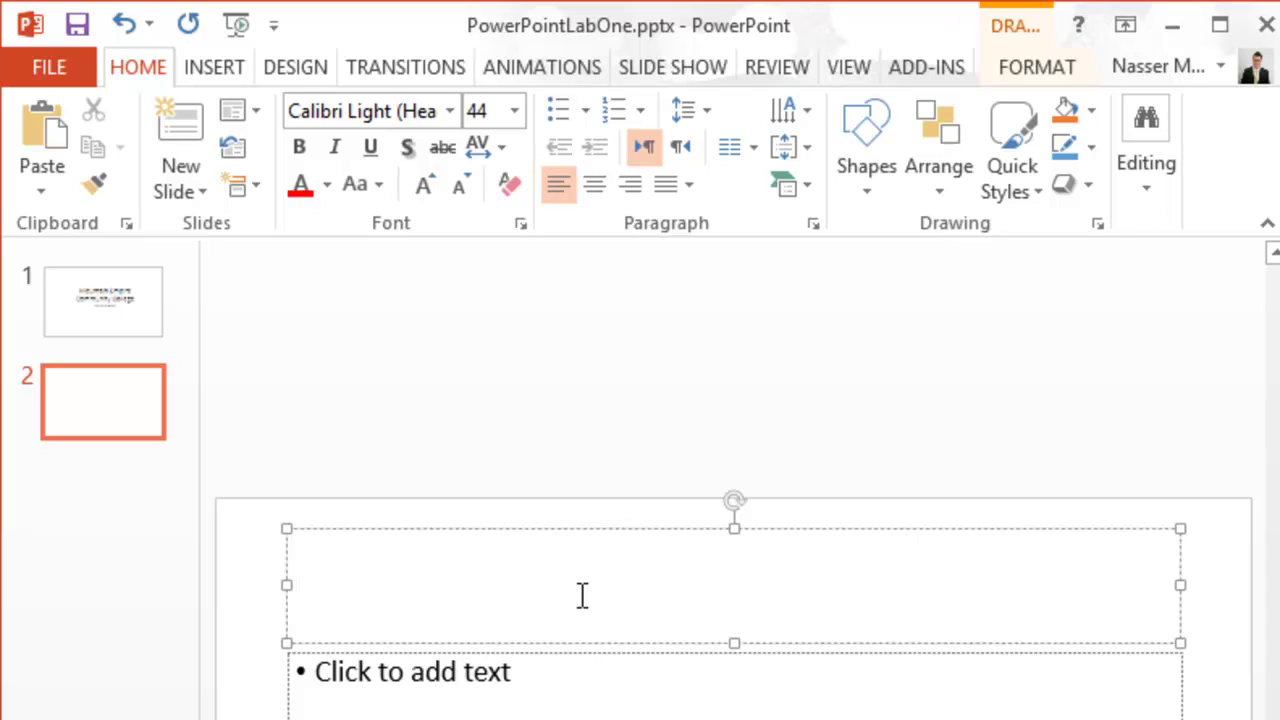
Title slide 2 'My Future Goals' and list three bullets: Goal One, Goal Two, Goal Three
{"action": "type", "text": "My Fu"}
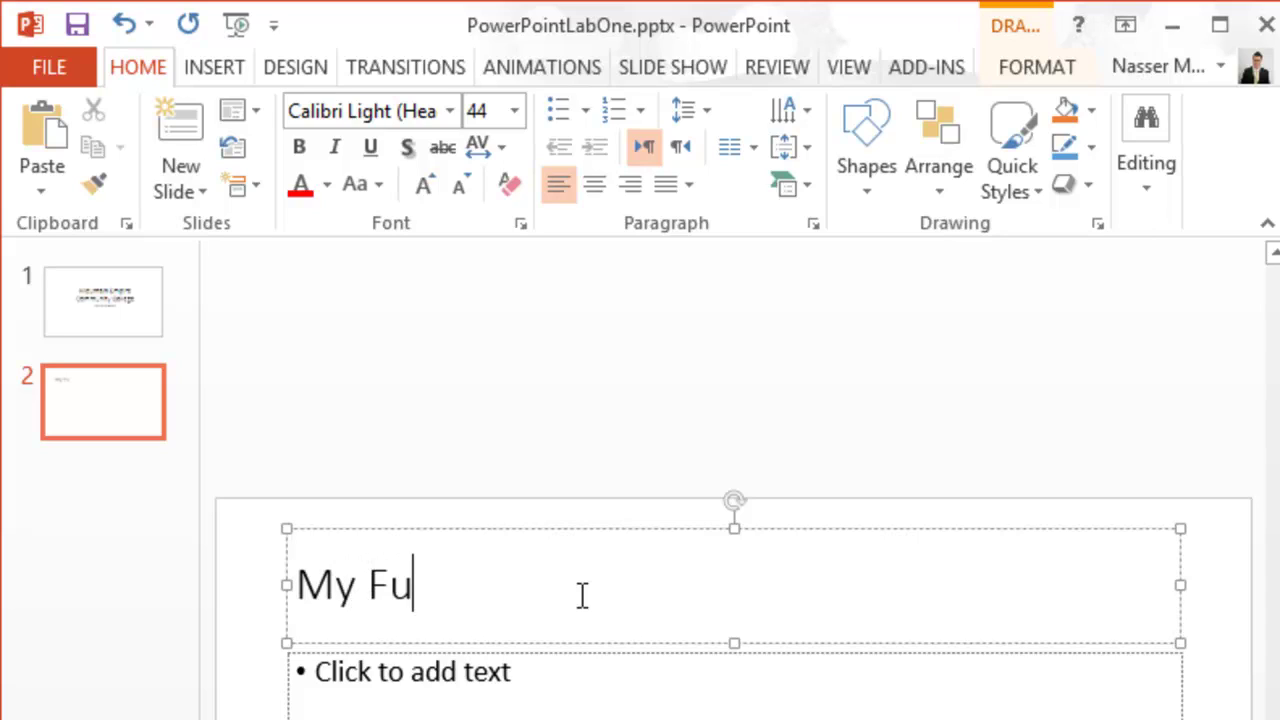
{"action": "type", "text": "ture "}
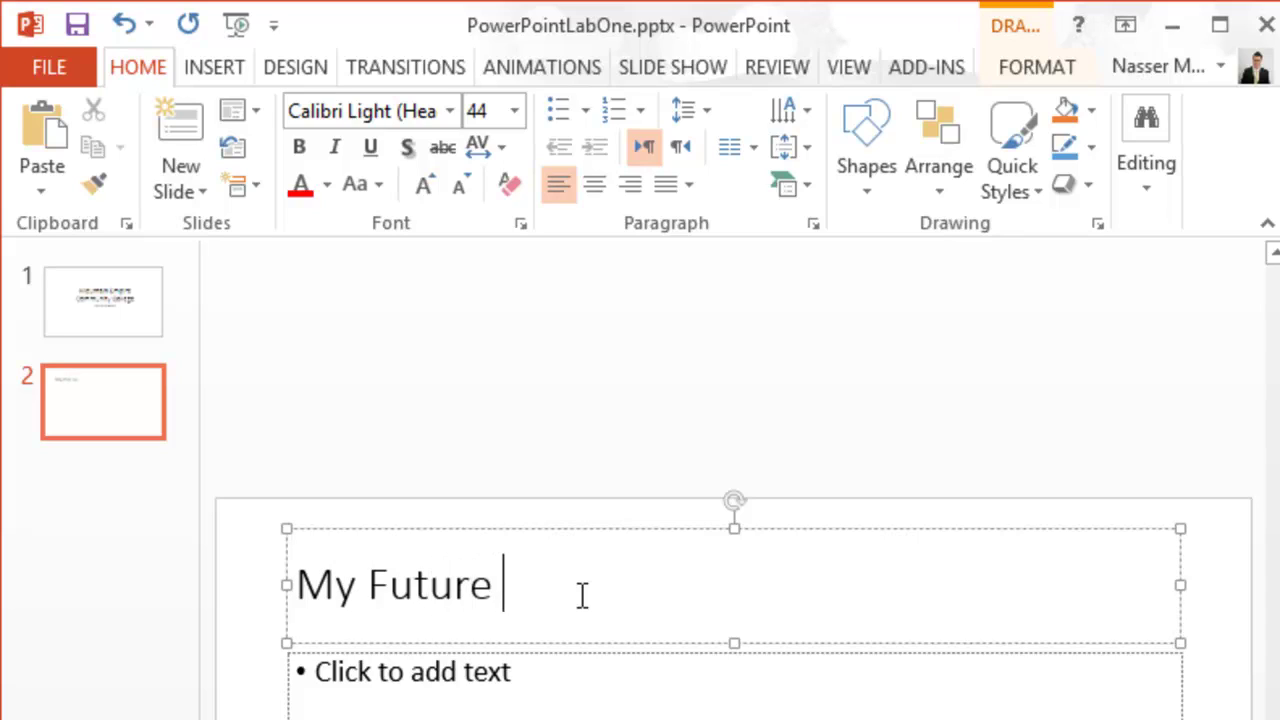
{"action": "type", "text": "Goals"}
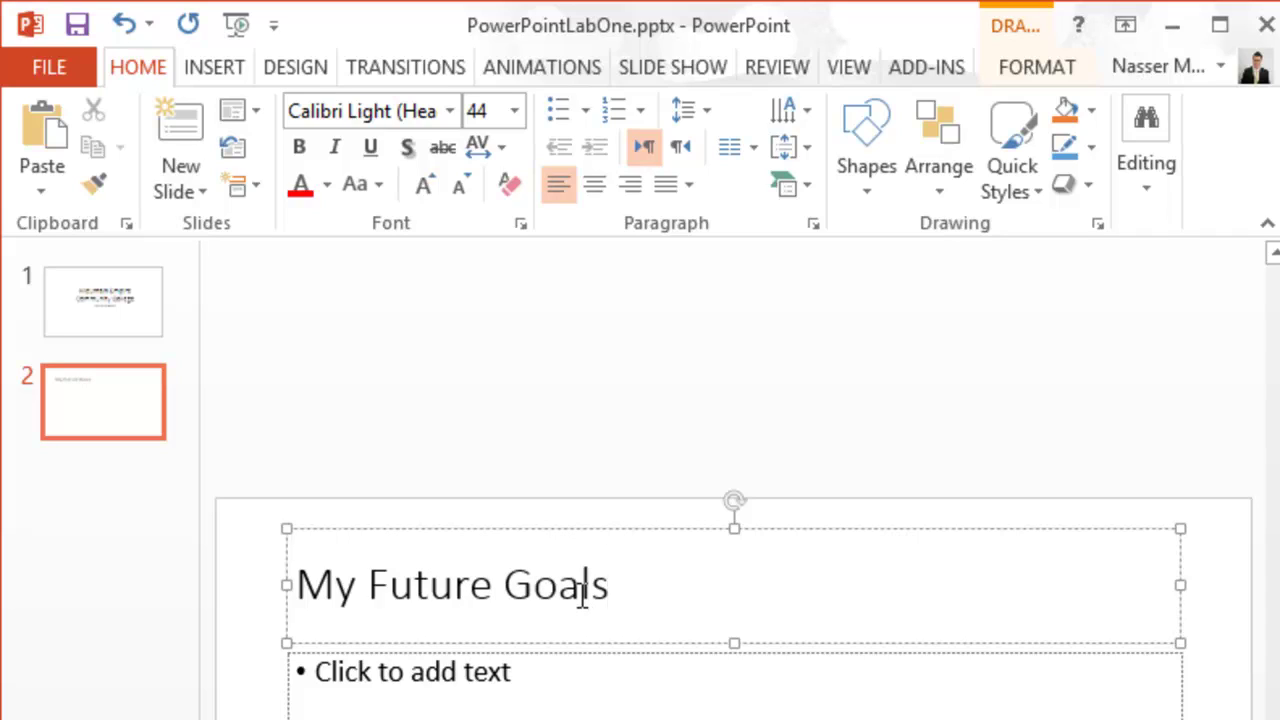
{"action": "left_click", "coordinate": [493, 699]}
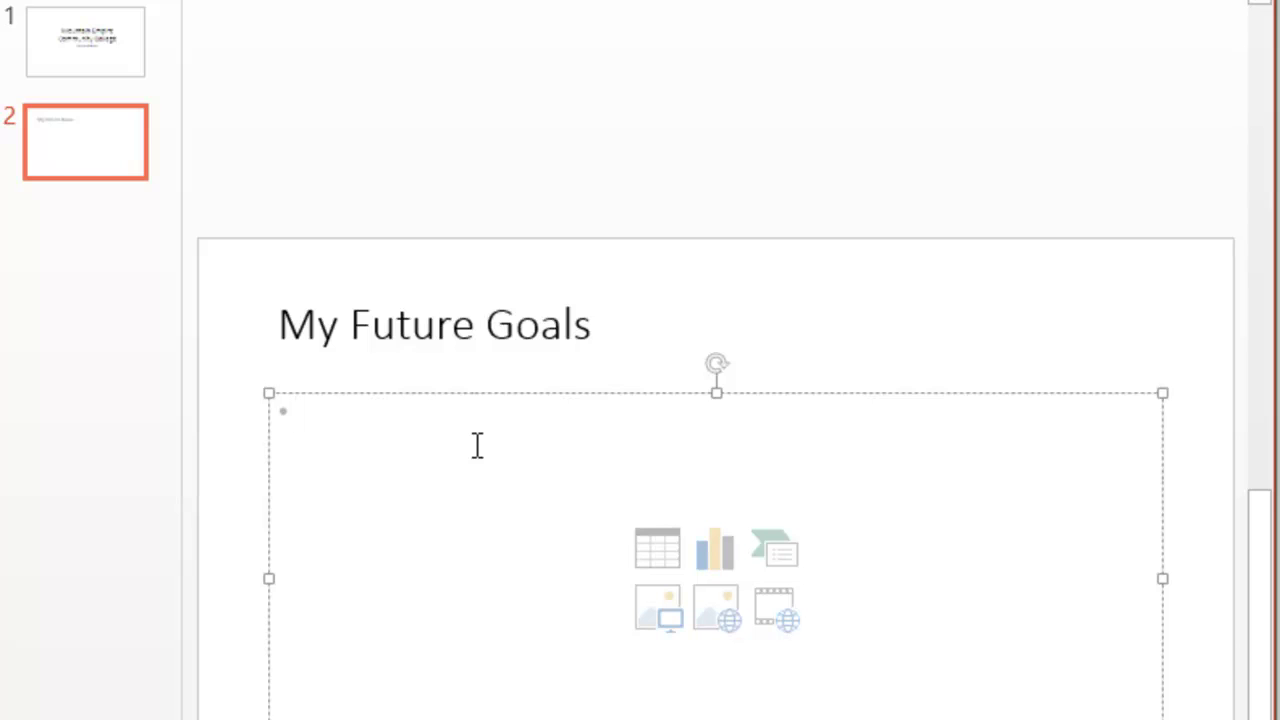
{"action": "type", "text": "Goal "}
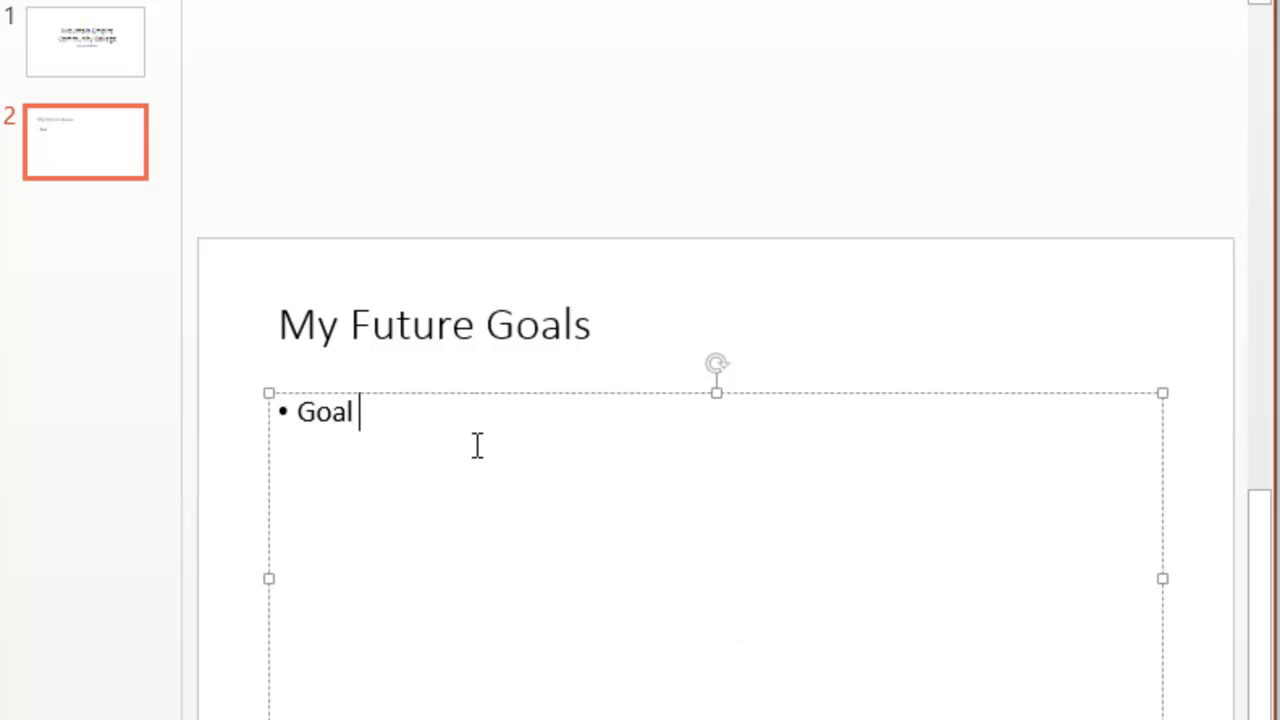
{"action": "type", "text": "One"}
{"action": "key", "text": "Return"}
{"action": "type", "text": "Goa"}
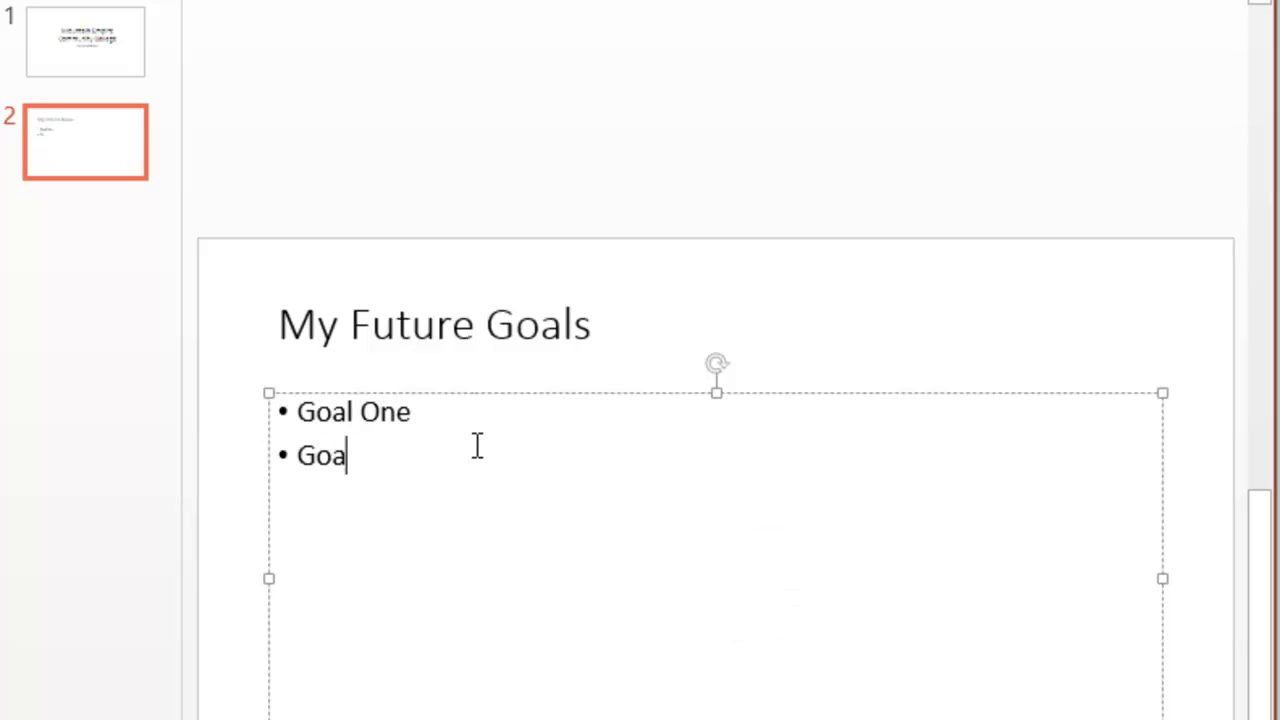
{"action": "type", "text": "l Two"}
{"action": "key", "text": "Return"}
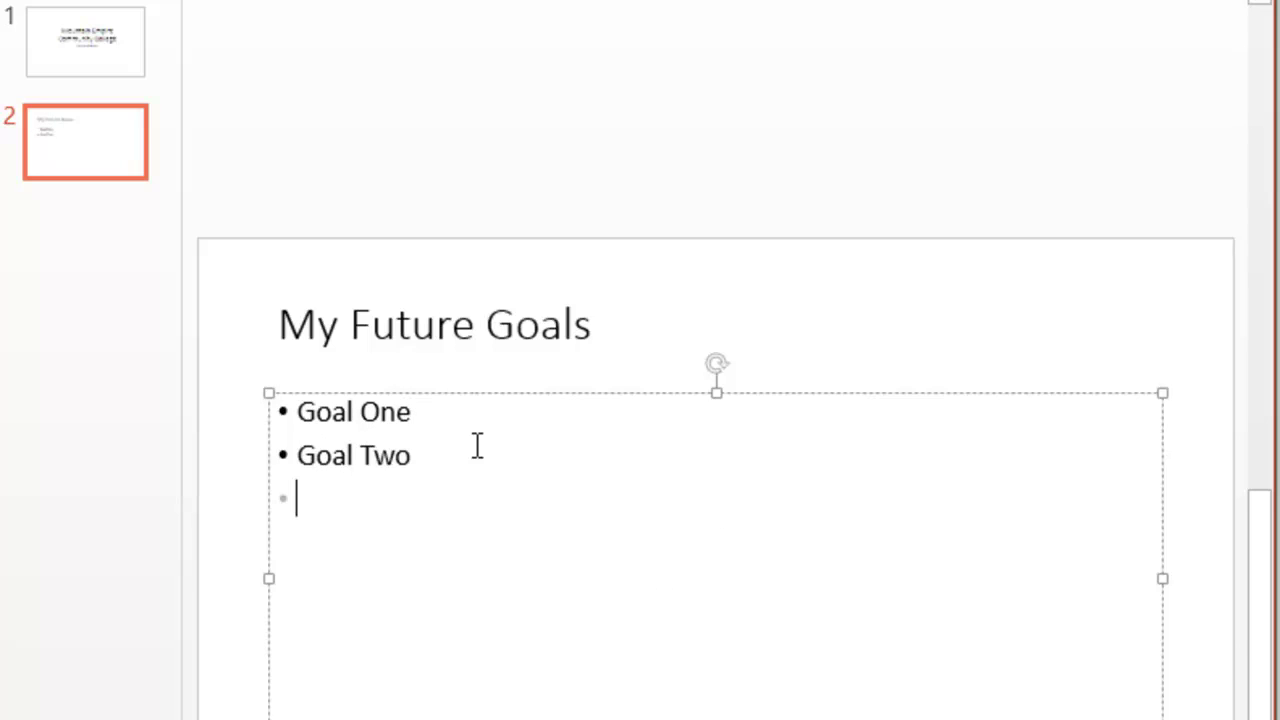
{"action": "type", "text": "Goal Three"}
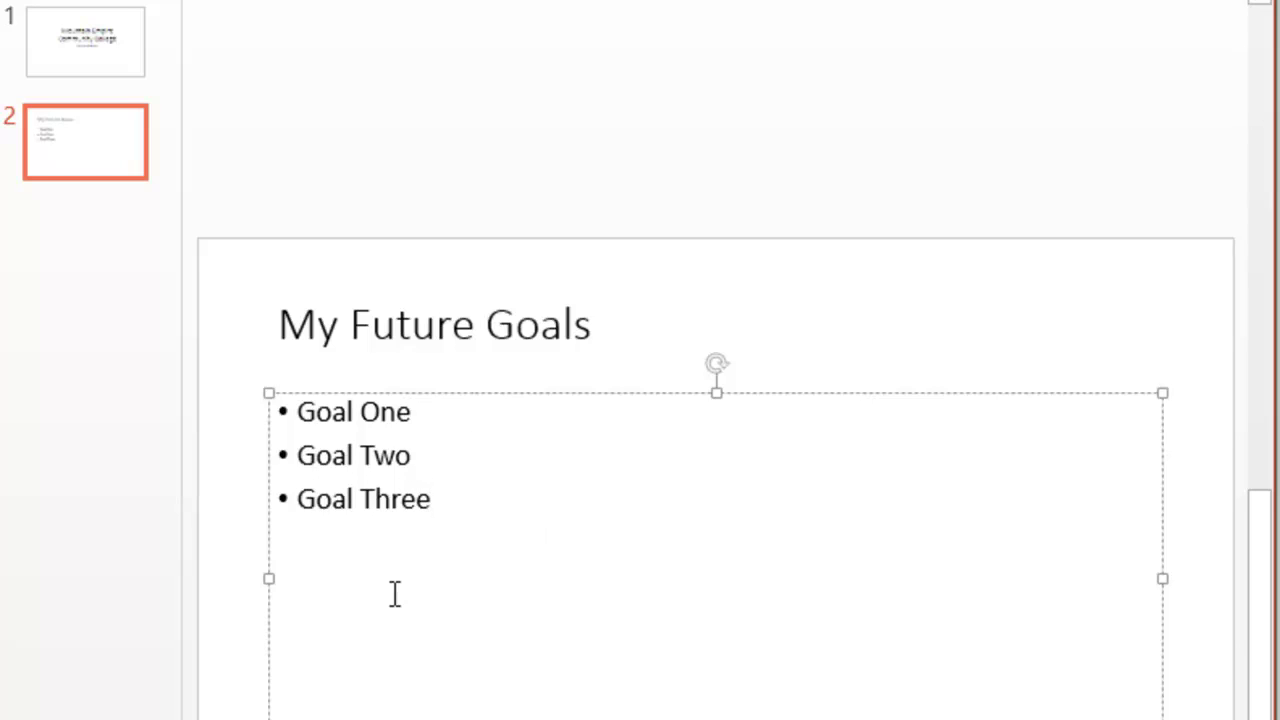
{"action": "left_click_drag", "start_coordinate": [477, 551], "coordinate": [296, 424]}
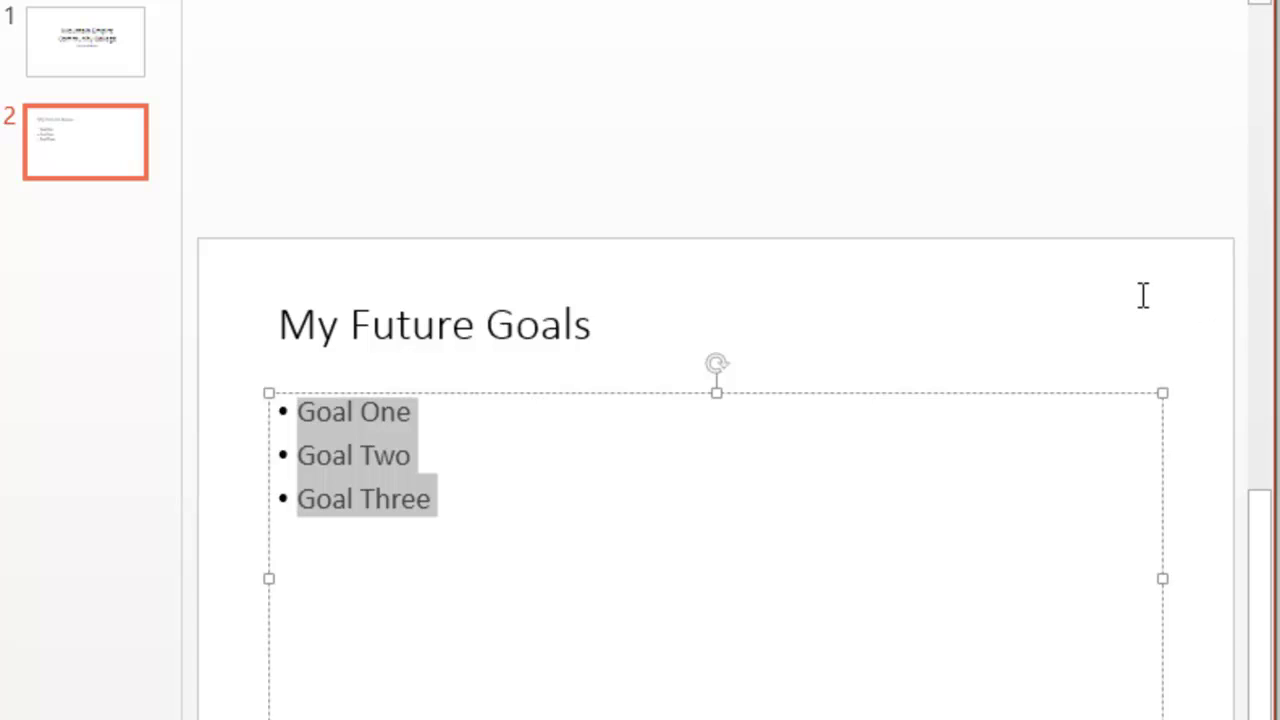
Duplicate slide 2 to create an identical slide 3
{"action": "left_click", "coordinate": [82, 135]}
{"action": "right_click", "coordinate": [83, 138]}
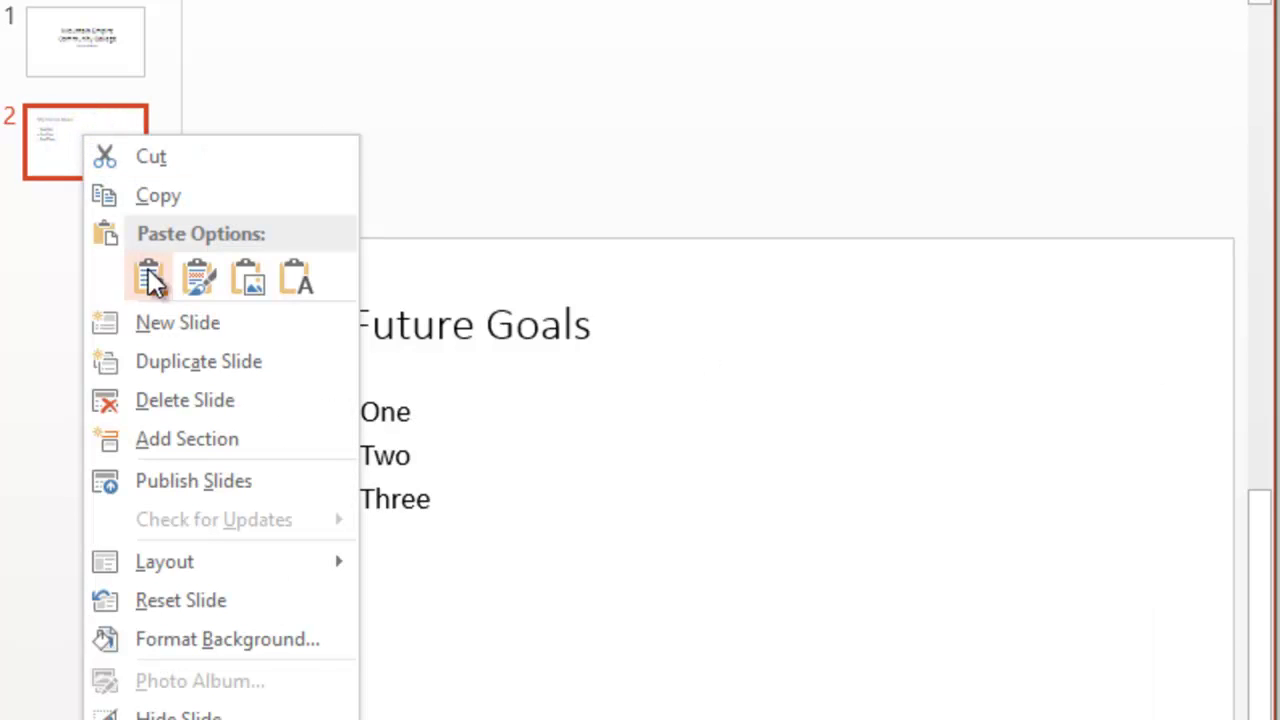
{"action": "left_click", "coordinate": [195, 361]}
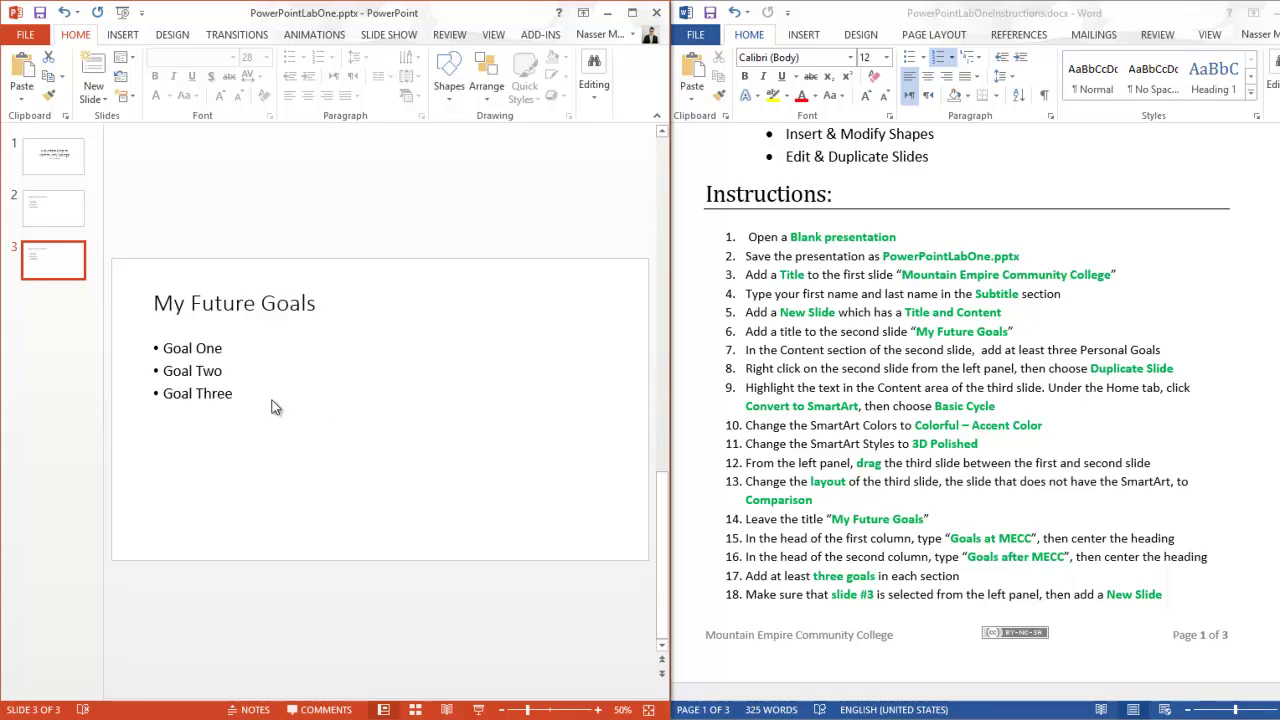
Select the three goal bullets on slide 3
{"action": "left_click", "coordinate": [227, 400]}
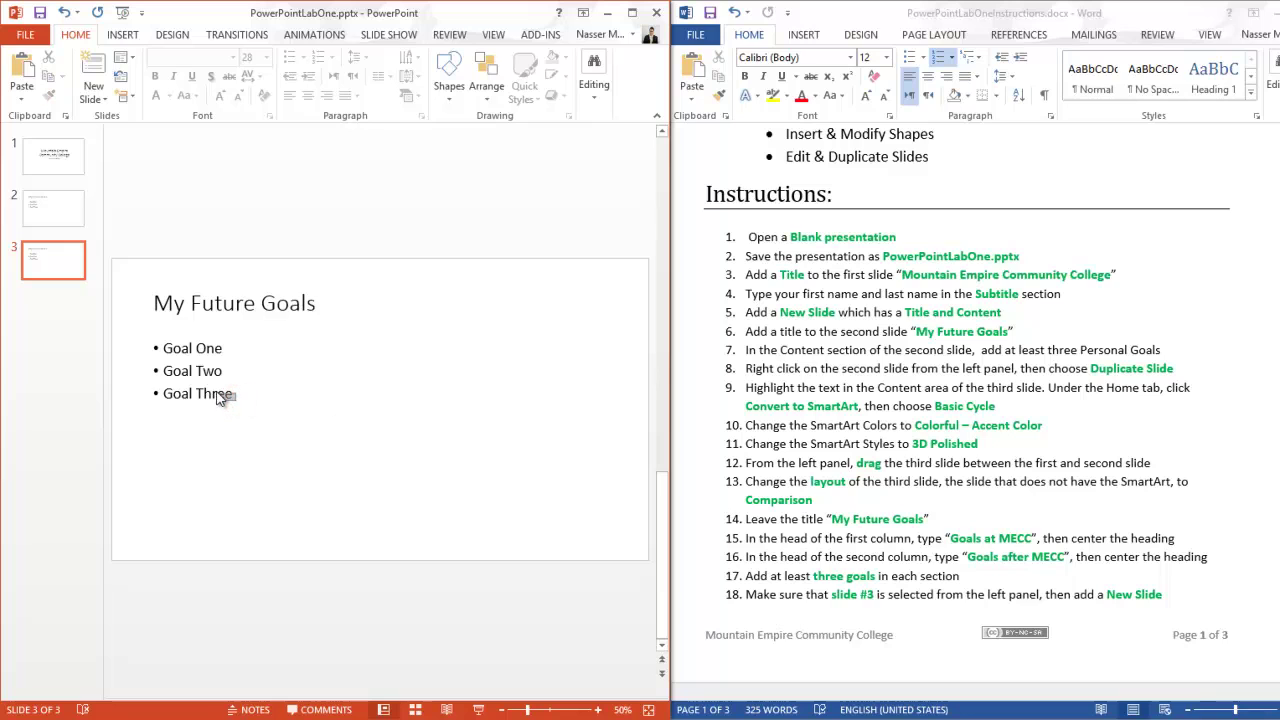
{"action": "left_click_drag", "start_coordinate": [253, 396], "coordinate": [243, 396]}
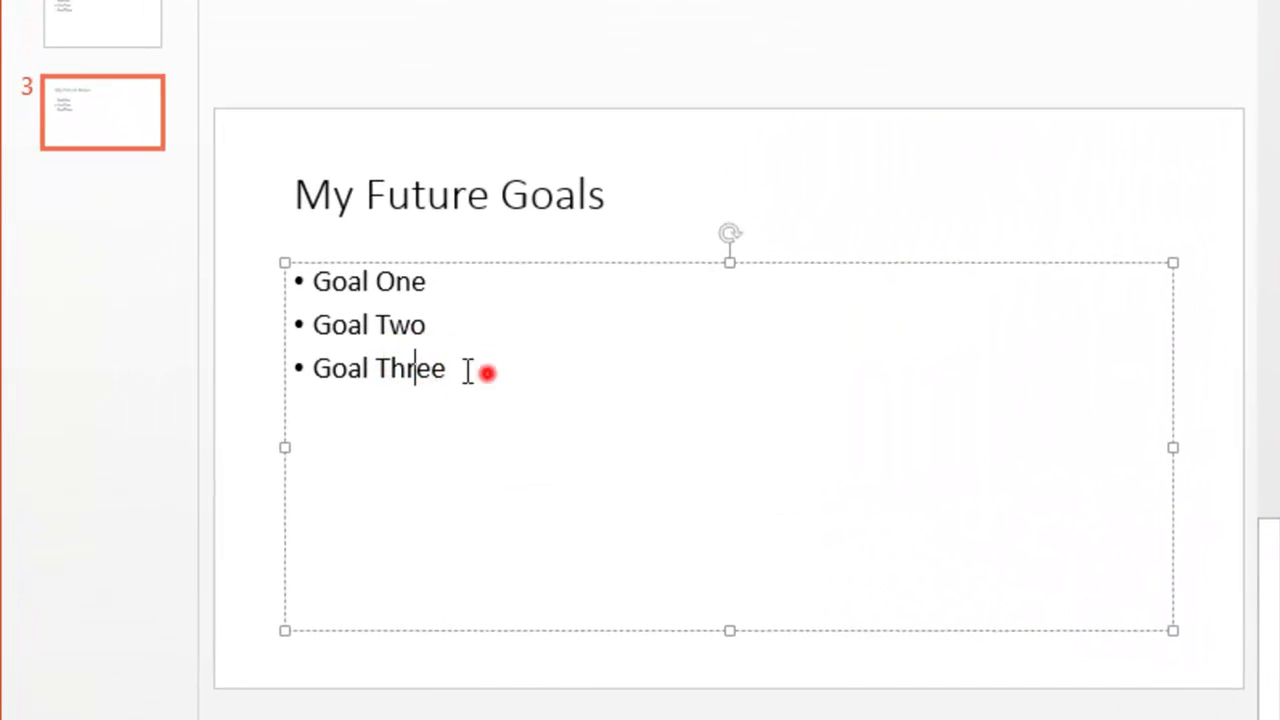
{"action": "double_click", "coordinate": [487, 372]}
{"action": "left_click", "coordinate": [286, 276], "text": "shift"}
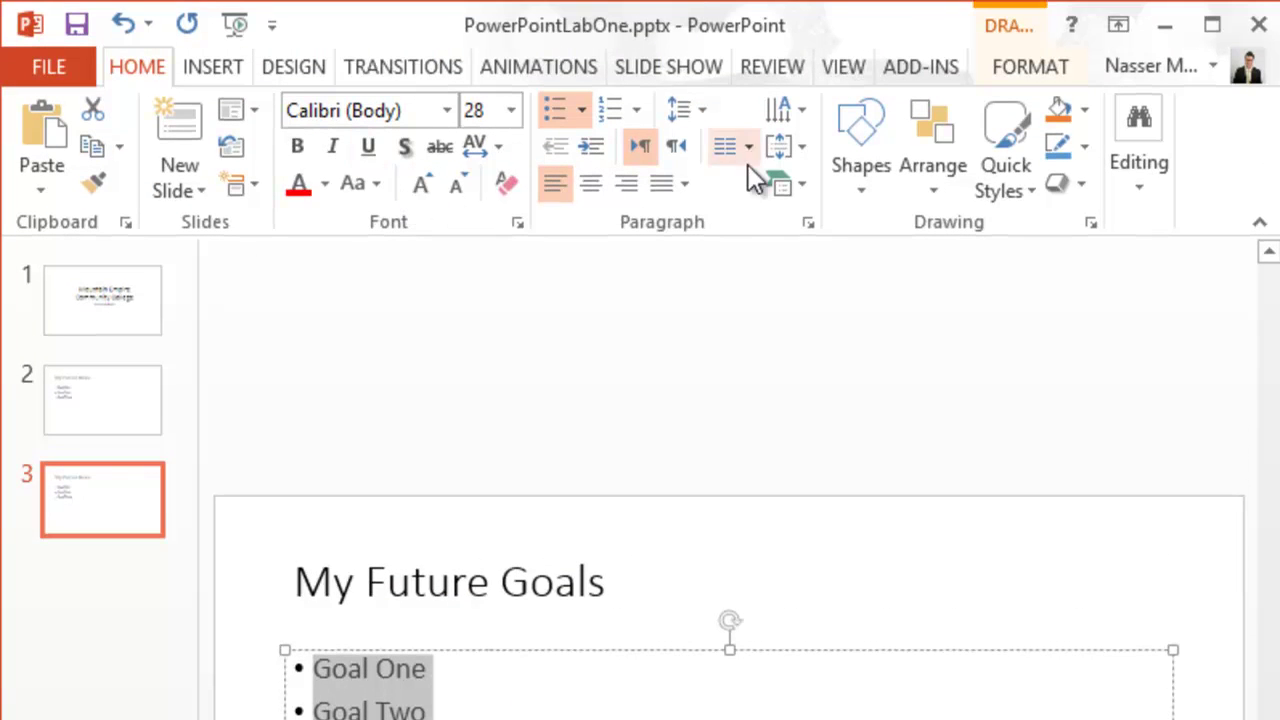
Convert slide 3's goals to a Basic Cycle SmartArt in Colorful - Accent Colors with the Polished style
{"action": "left_click", "coordinate": [797, 193]}
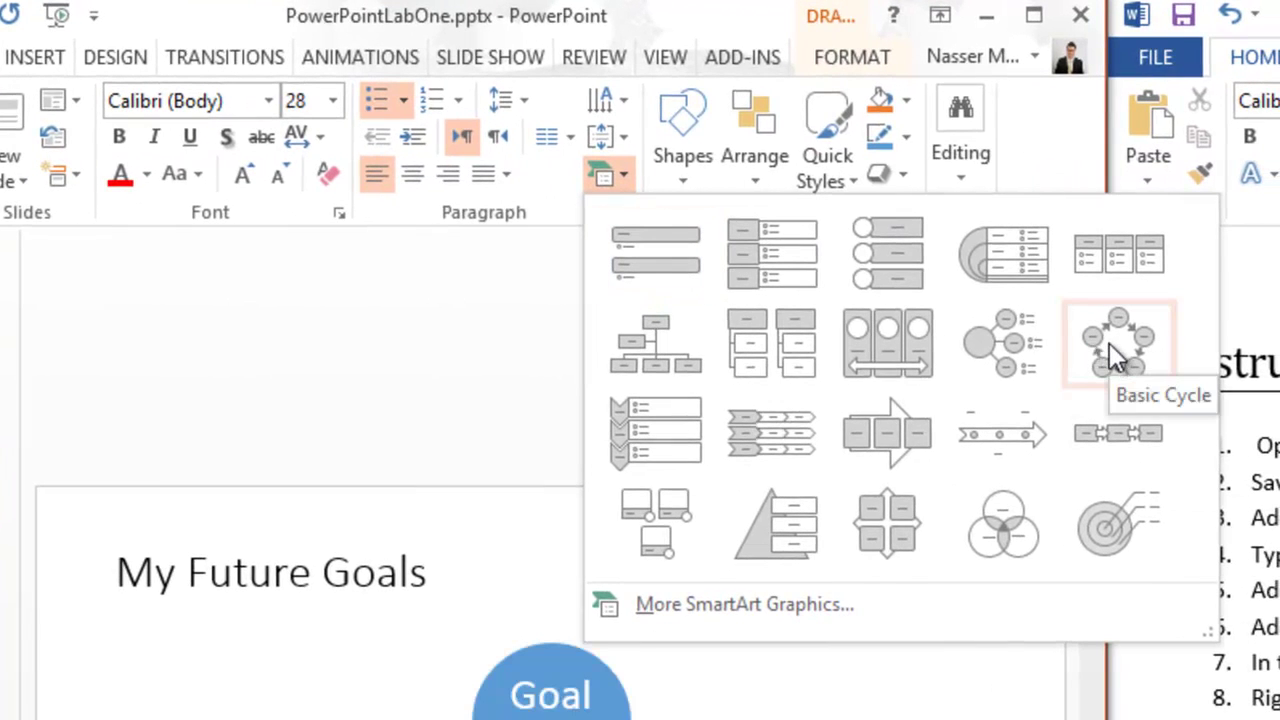
{"action": "left_click", "coordinate": [1109, 343]}
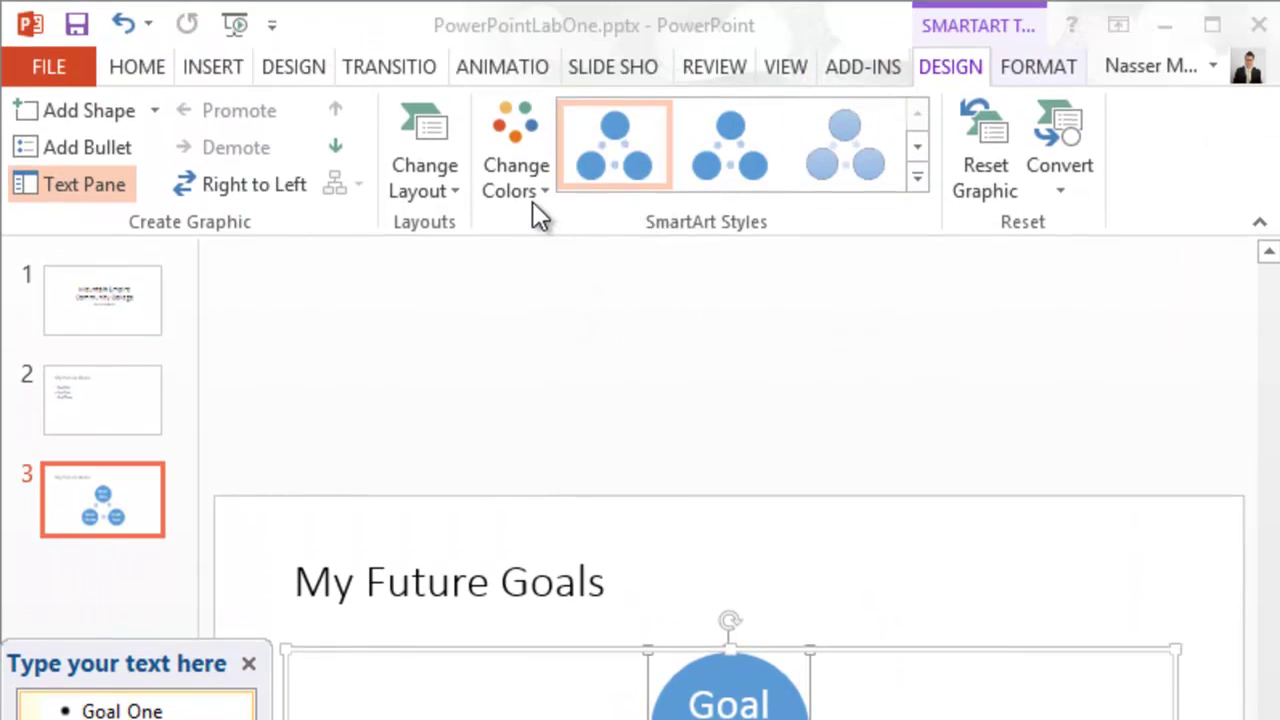
{"action": "left_click", "coordinate": [531, 192]}
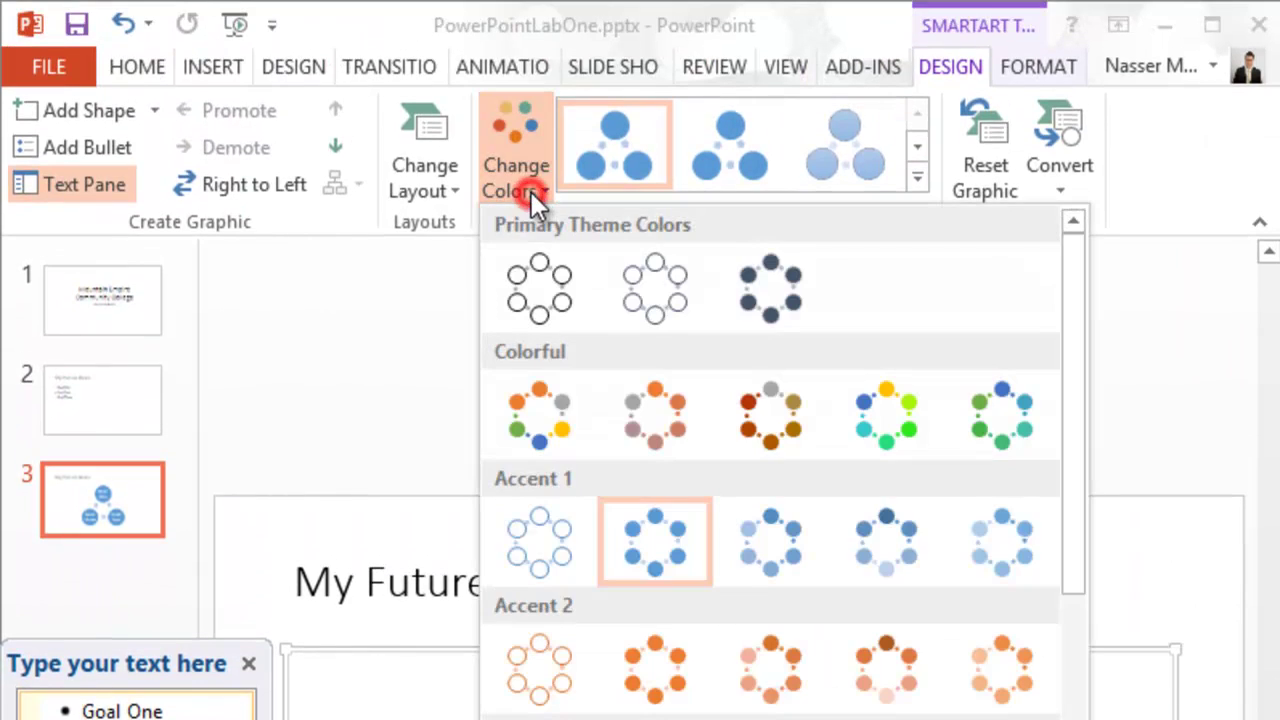
{"action": "left_click", "coordinate": [542, 433]}
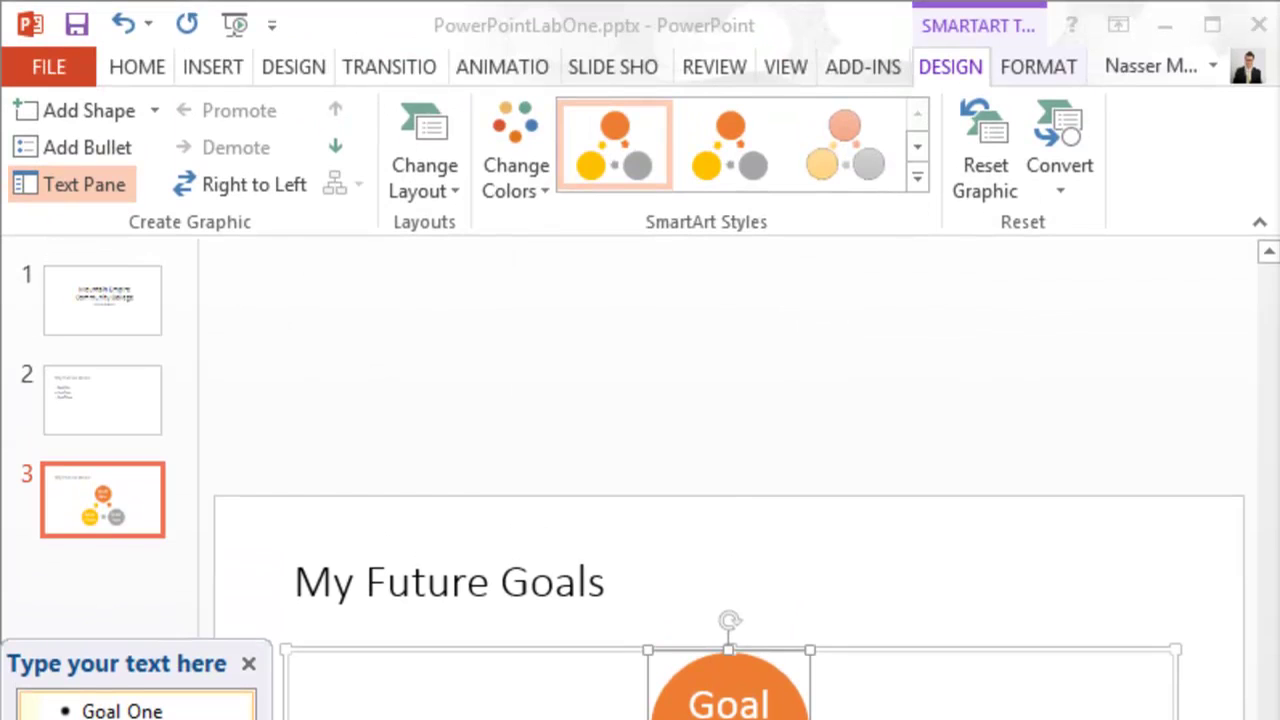
{"action": "left_click", "coordinate": [917, 180]}
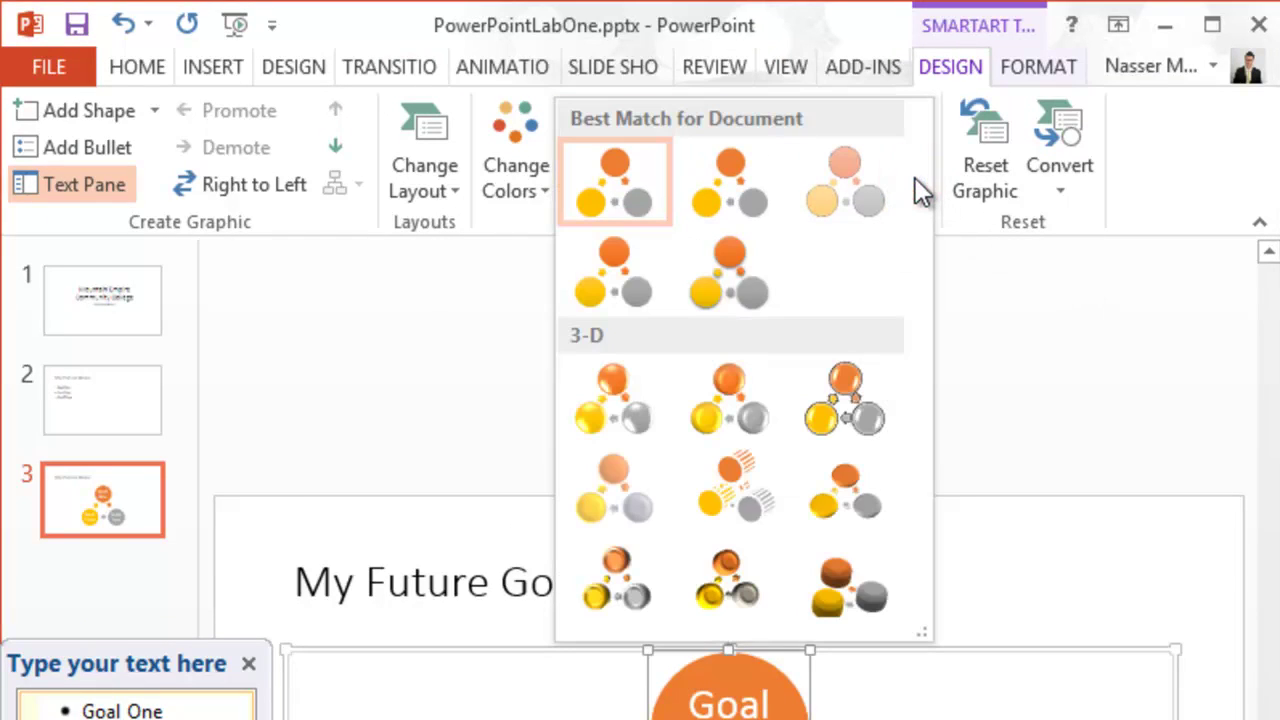
{"action": "left_click", "coordinate": [613, 391]}
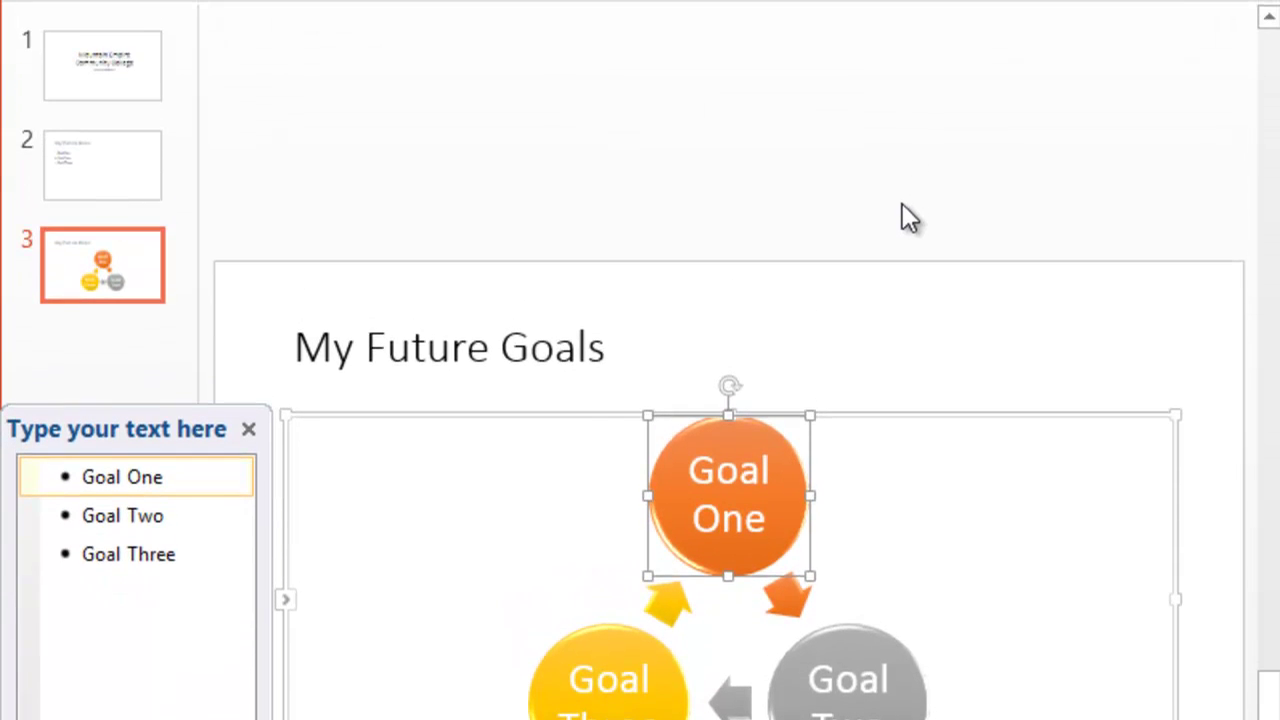
Close the SmartArt text pane and move the cycle diagram slide above the bullet-list slide to position 2
{"action": "left_click", "coordinate": [249, 429]}
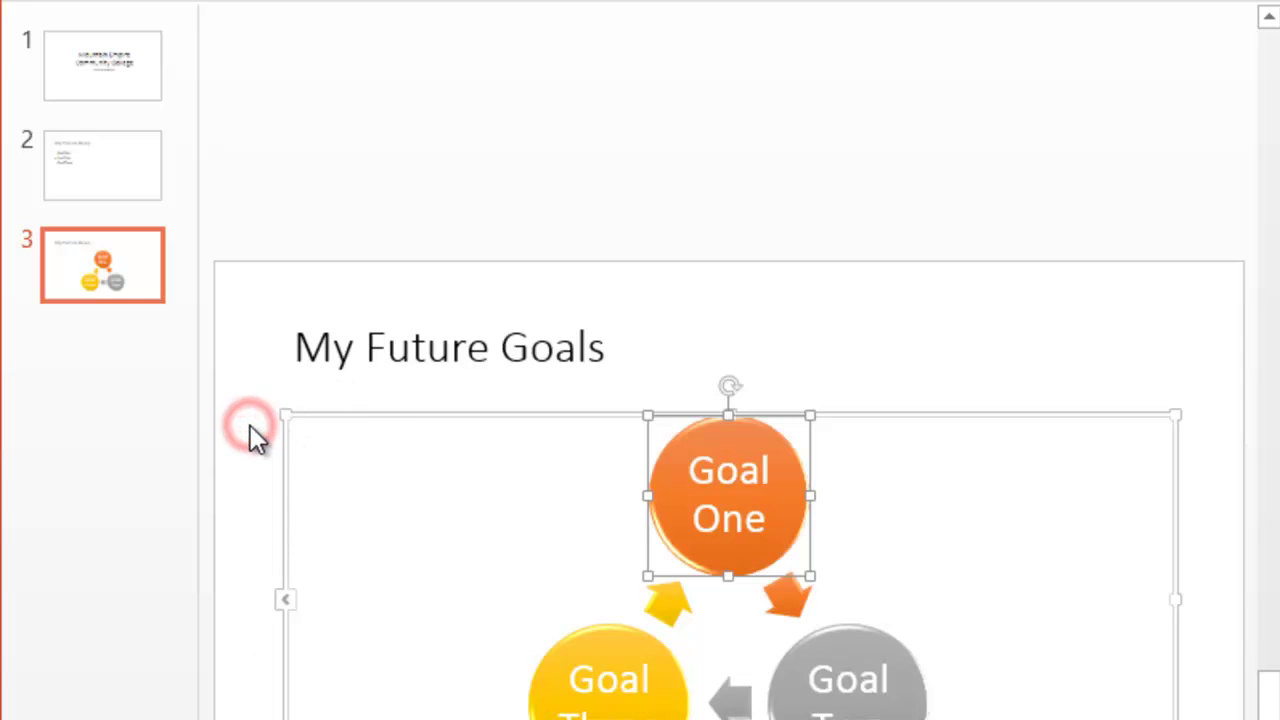
{"action": "left_click_drag", "start_coordinate": [78, 261], "coordinate": [80, 152]}
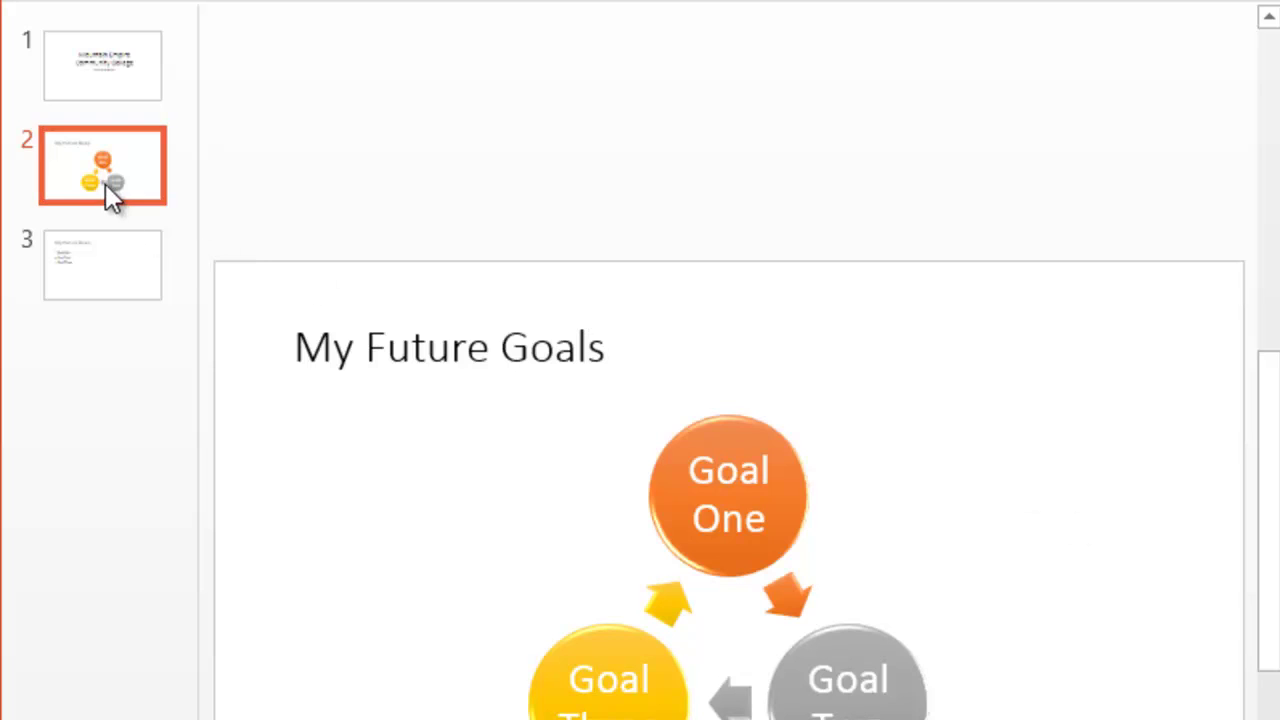
{"action": "left_click", "coordinate": [107, 258]}
{"action": "left_click", "coordinate": [89, 154]}
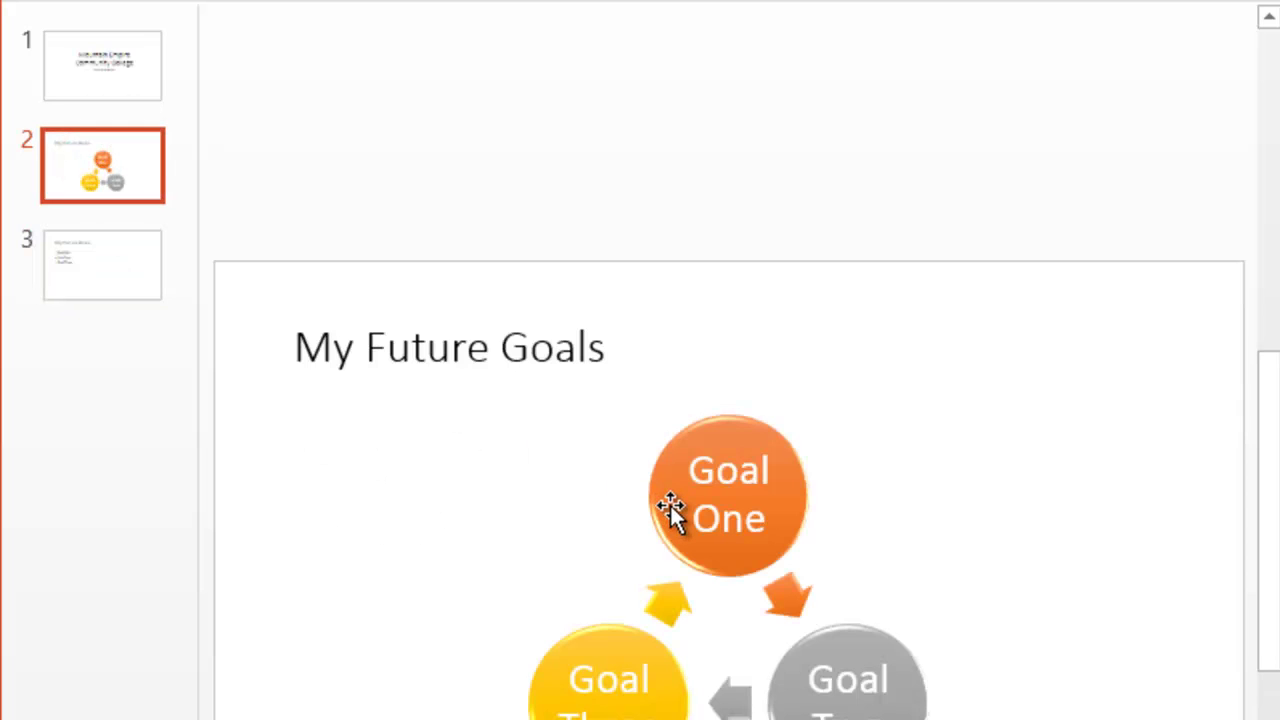
{"action": "left_click", "coordinate": [97, 272]}
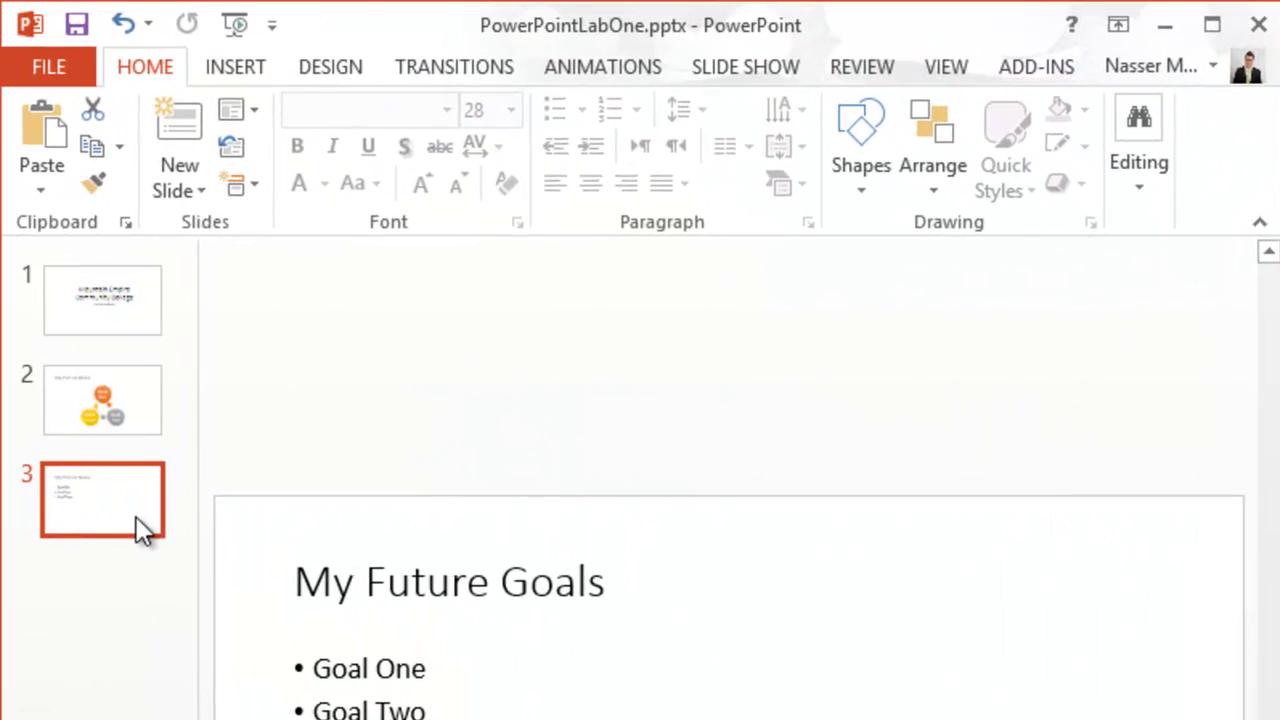
Switch slide 3 to the Comparison layout, keeping its three goals in the left column
{"action": "left_click", "coordinate": [105, 508]}
{"action": "right_click", "coordinate": [105, 520]}
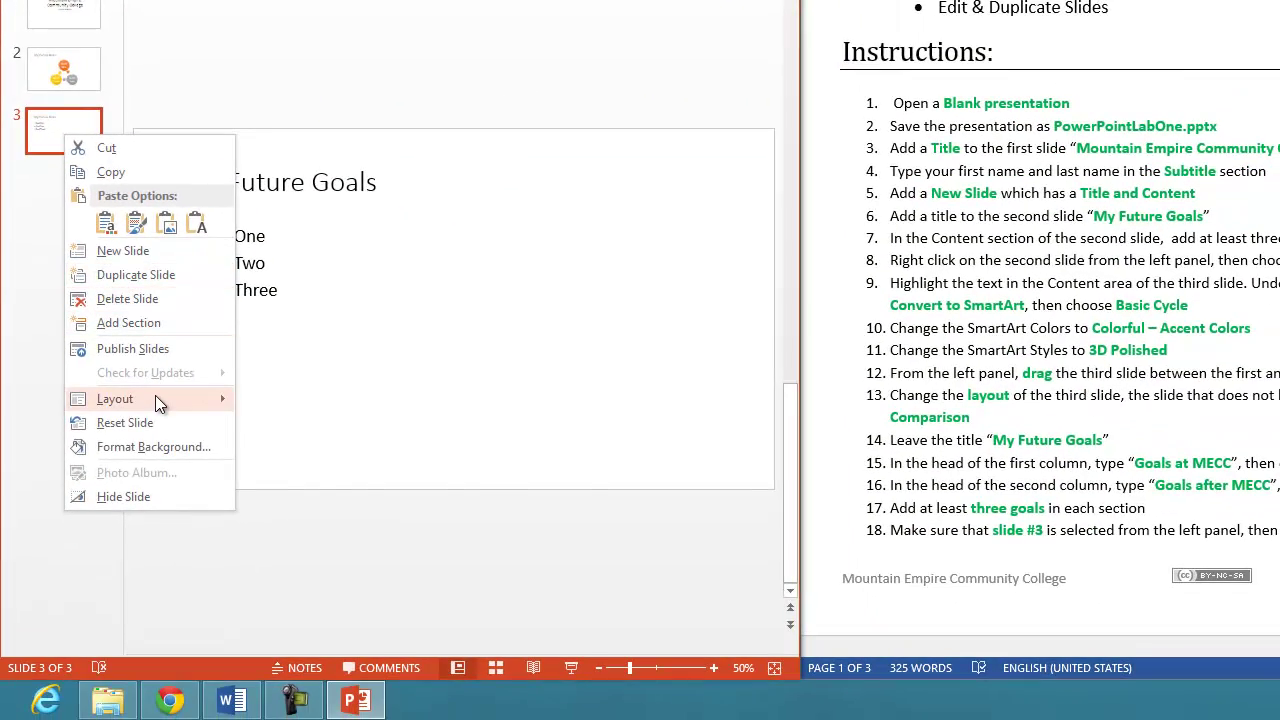
{"action": "mouse_move", "coordinate": [155, 395]}
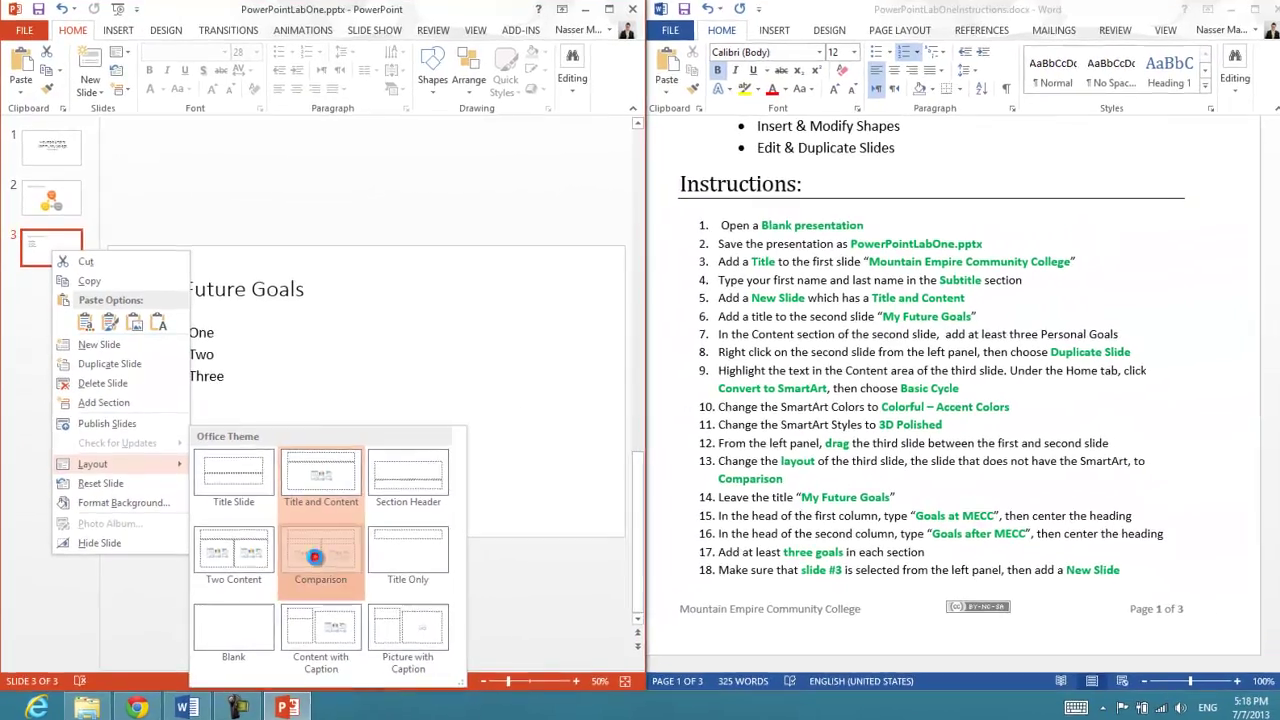
{"action": "left_click", "coordinate": [389, 512]}
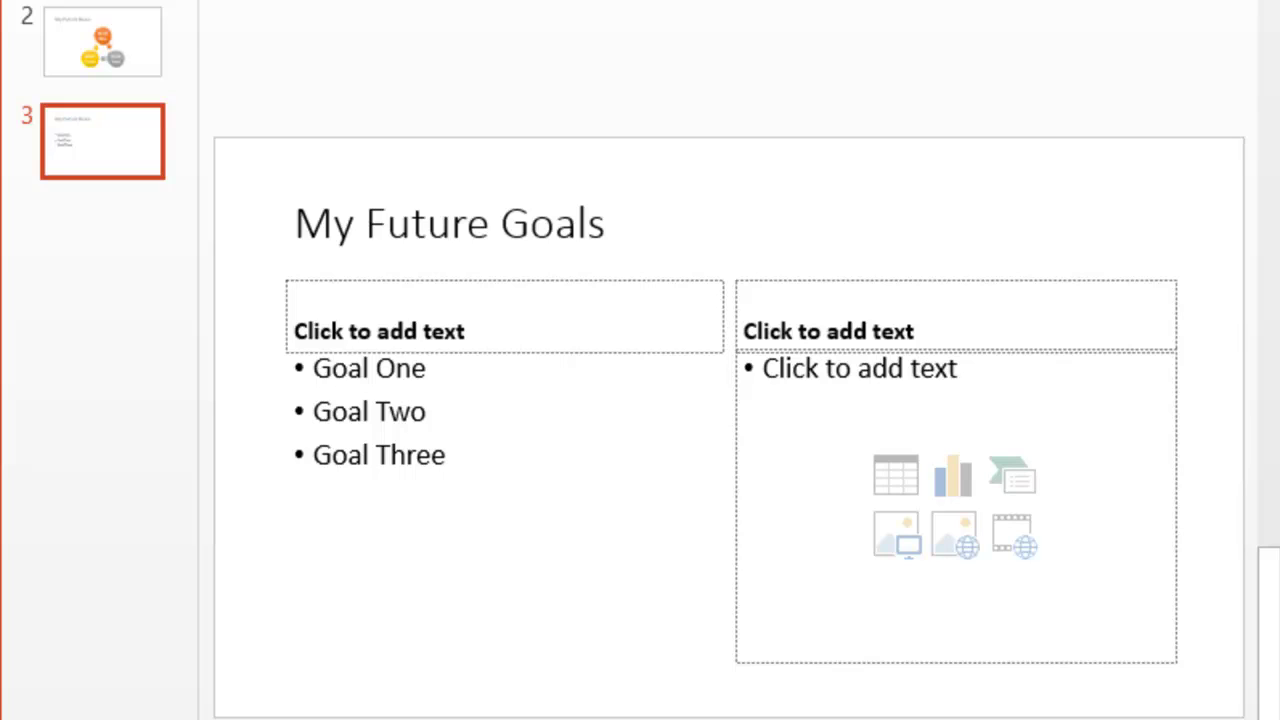
Label slide 3's left and right column headings 'Goals at MECC' and 'Goals after MECC'
{"action": "left_click", "coordinate": [474, 308]}
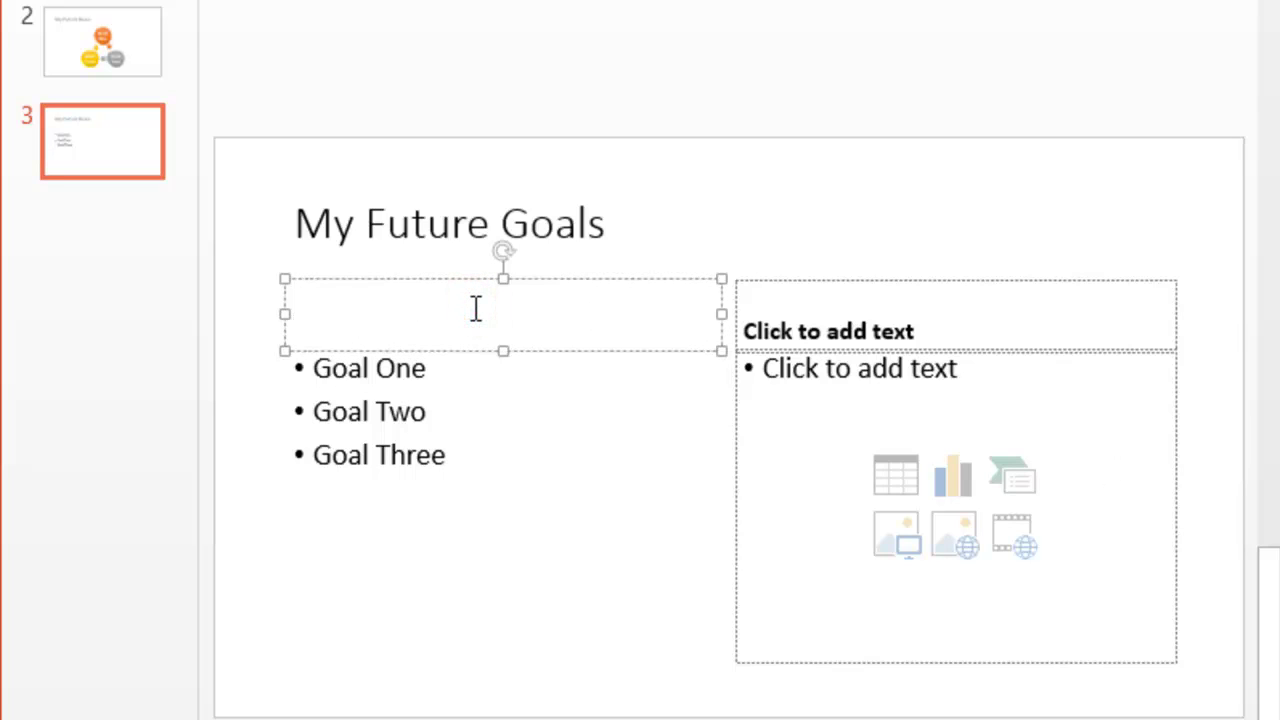
{"action": "type", "text": "Goals "}
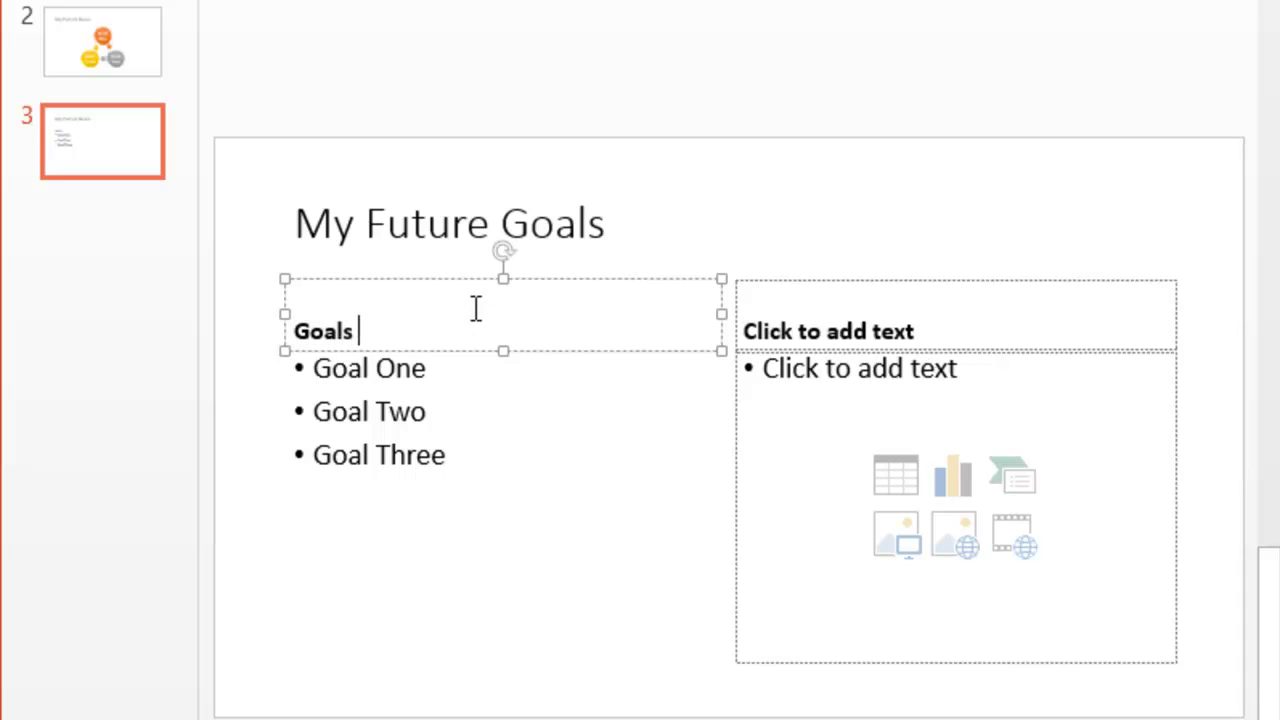
{"action": "type", "text": "at MECC"}
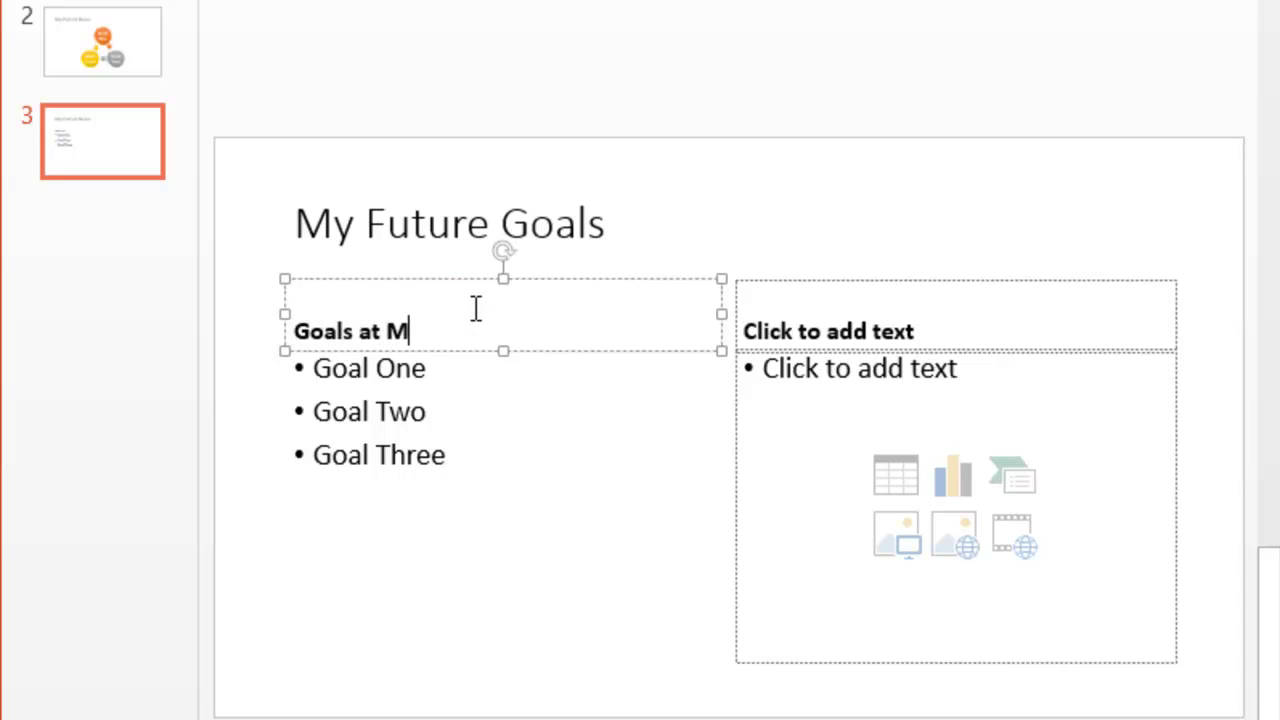
{"action": "left_click", "coordinate": [808, 326]}
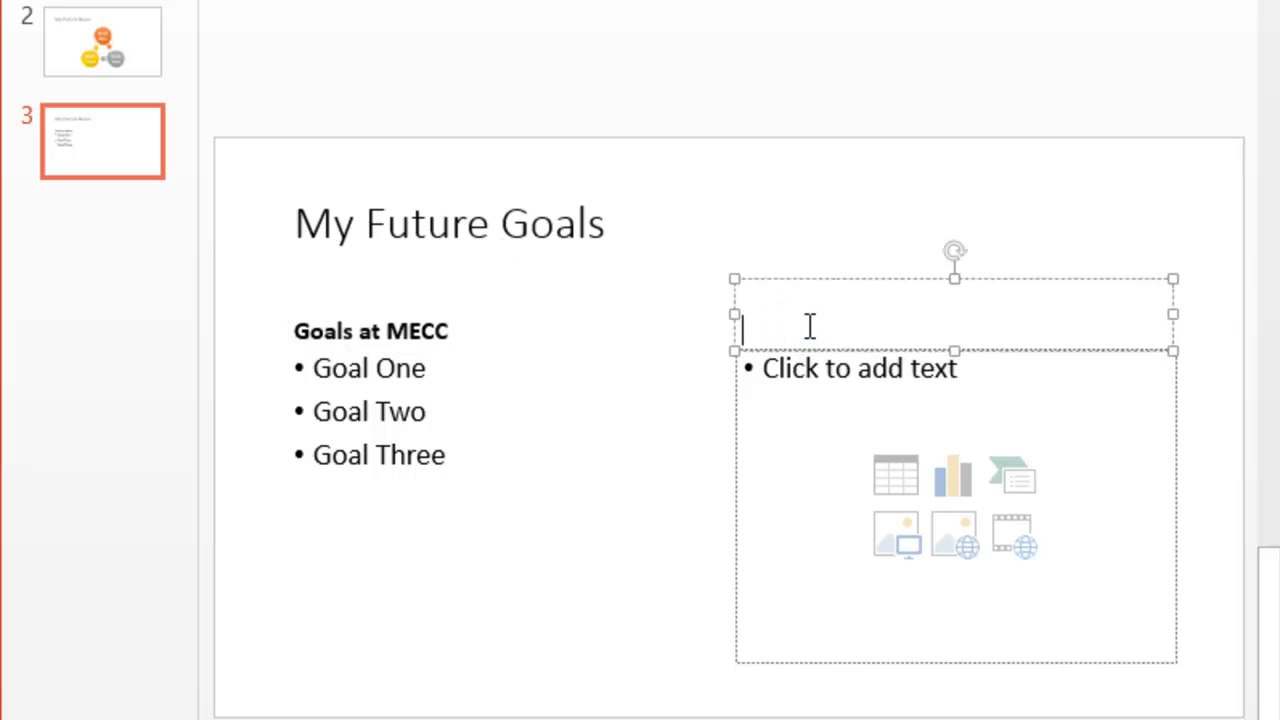
{"action": "type", "text": "Goals after M"}
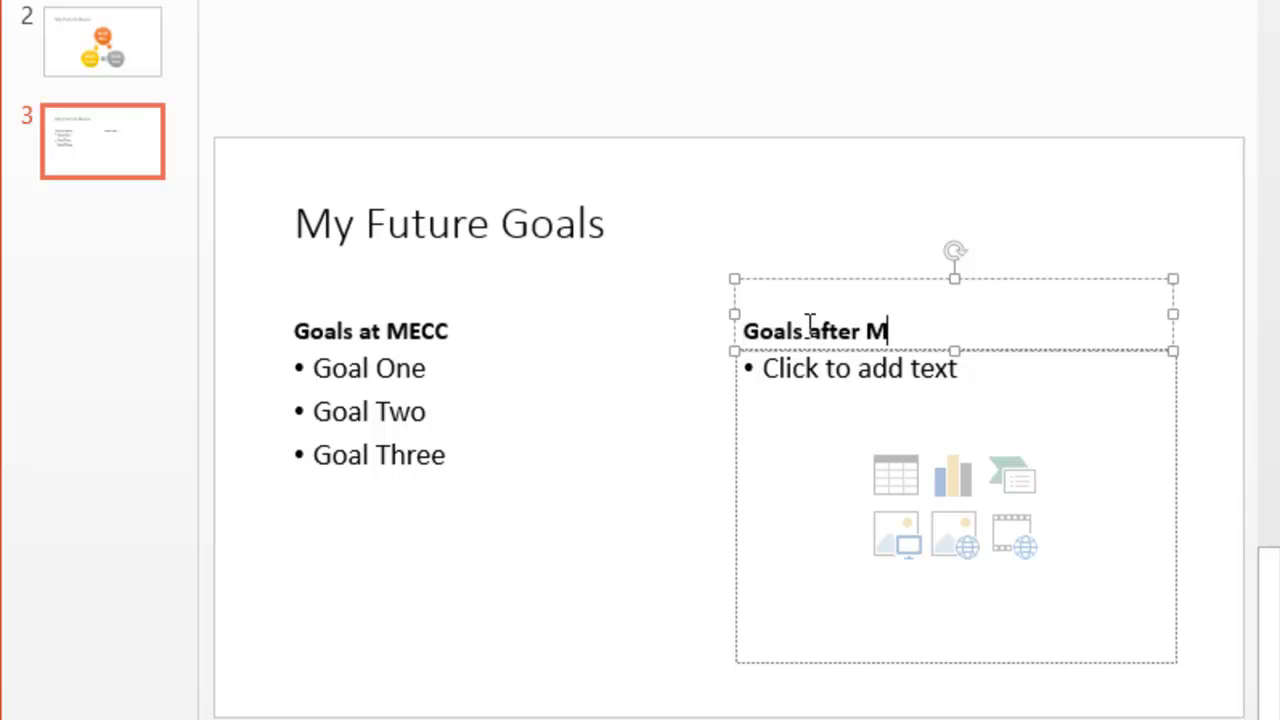
{"action": "type", "text": "ECC"}
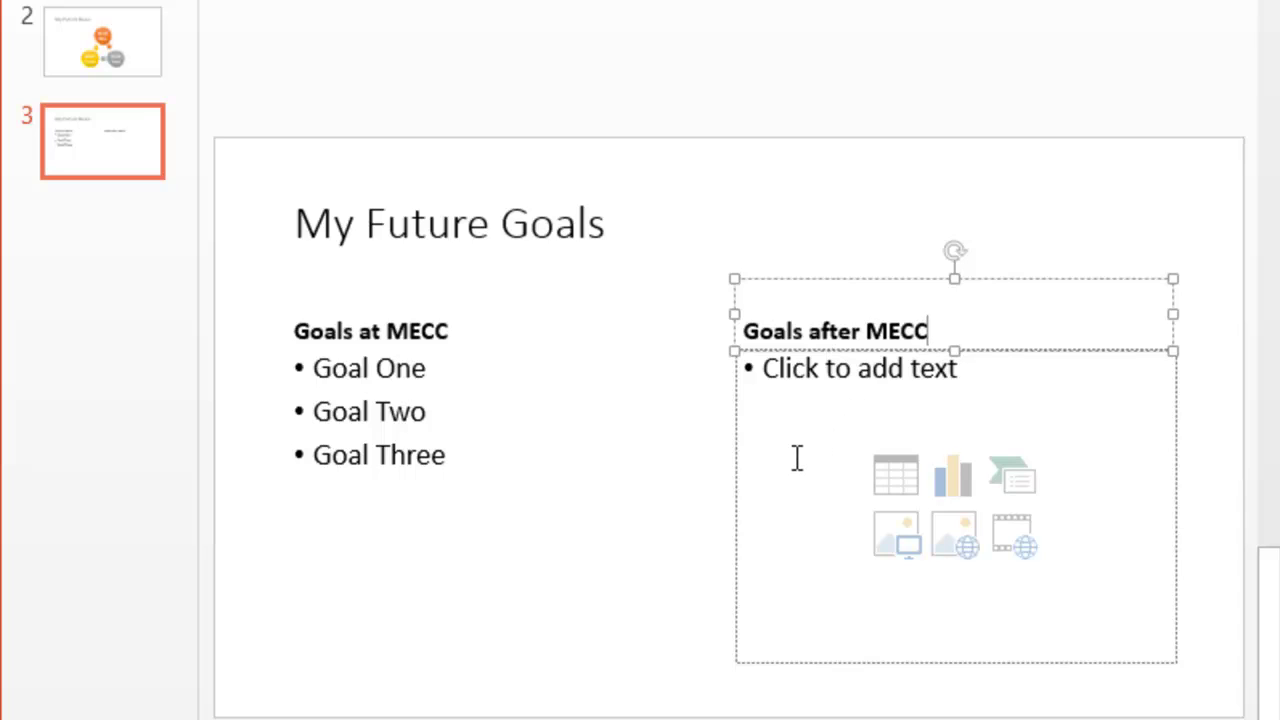
Paste Goal One, Goal Two and Goal Three into slide 3's right 'Goals after MECC' column
{"action": "left_click", "coordinate": [384, 414]}
{"action": "left_click_drag", "start_coordinate": [312, 368], "coordinate": [477, 446]}
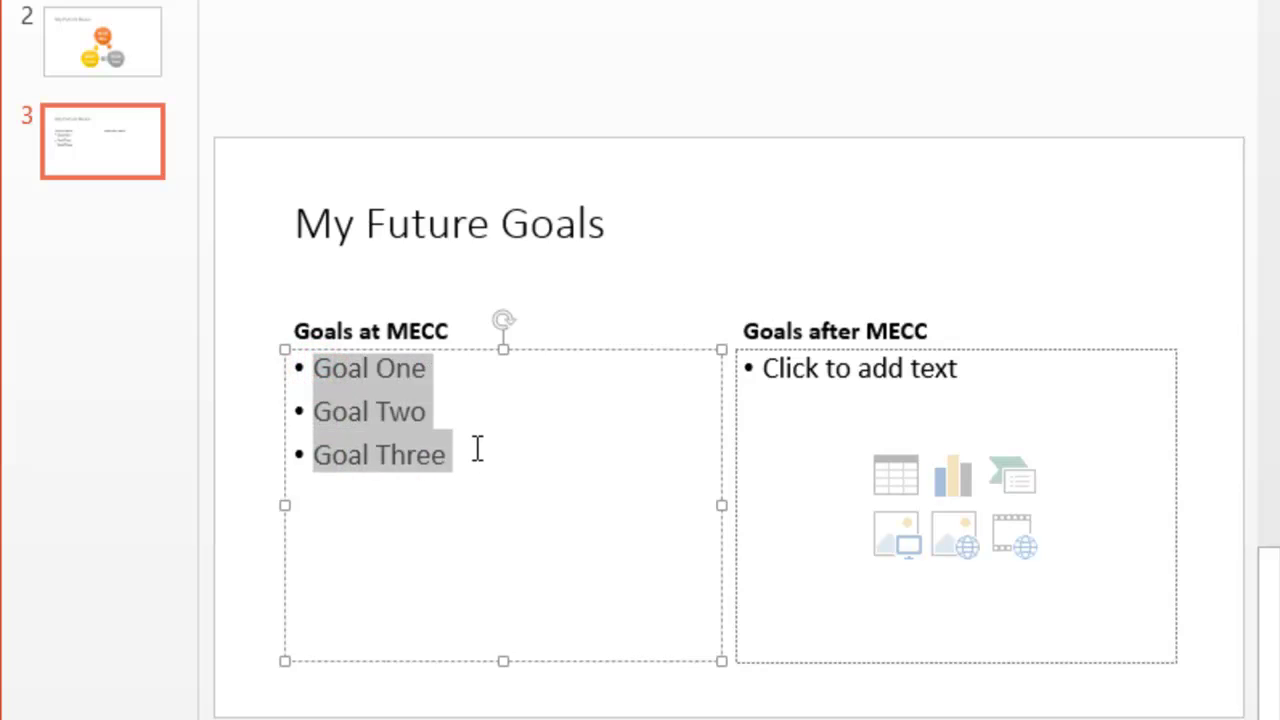
{"action": "left_click", "coordinate": [364, 373]}
{"action": "left_click_drag", "start_coordinate": [310, 367], "coordinate": [503, 499]}
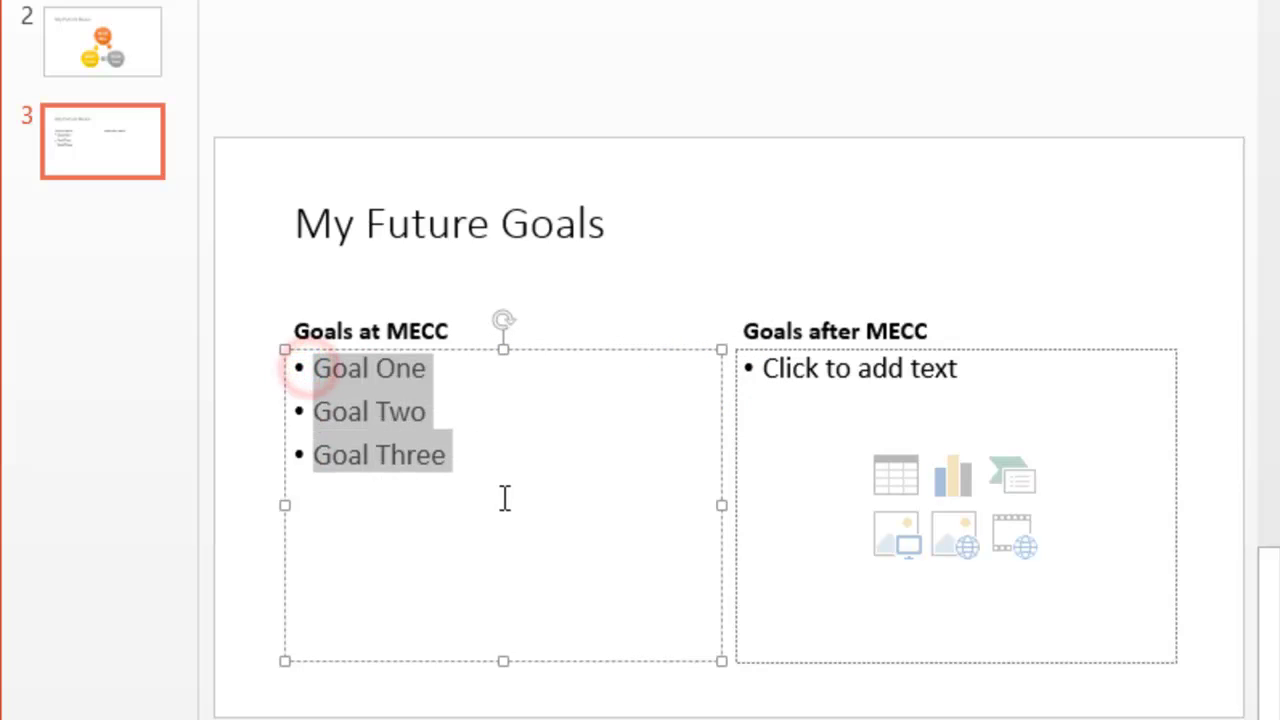
{"action": "left_click", "coordinate": [814, 446]}
{"action": "key", "text": "ctrl+v"}
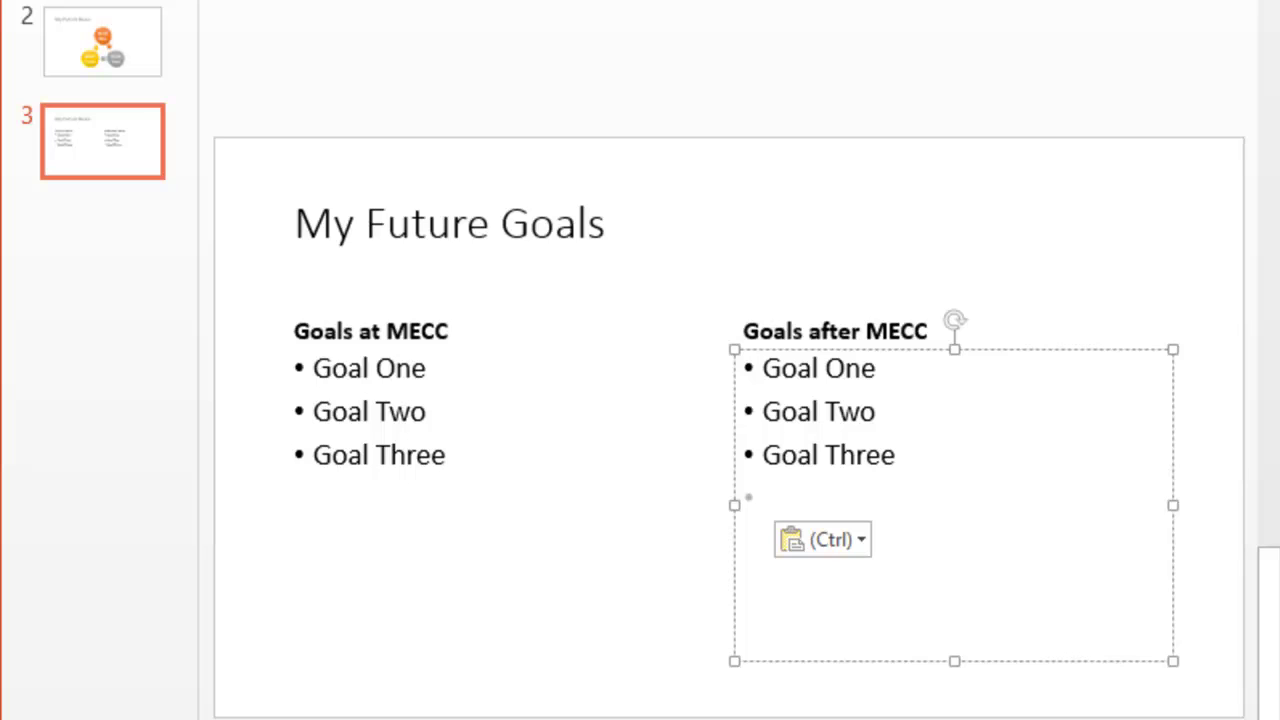
{"action": "left_click", "coordinate": [86, 145]}
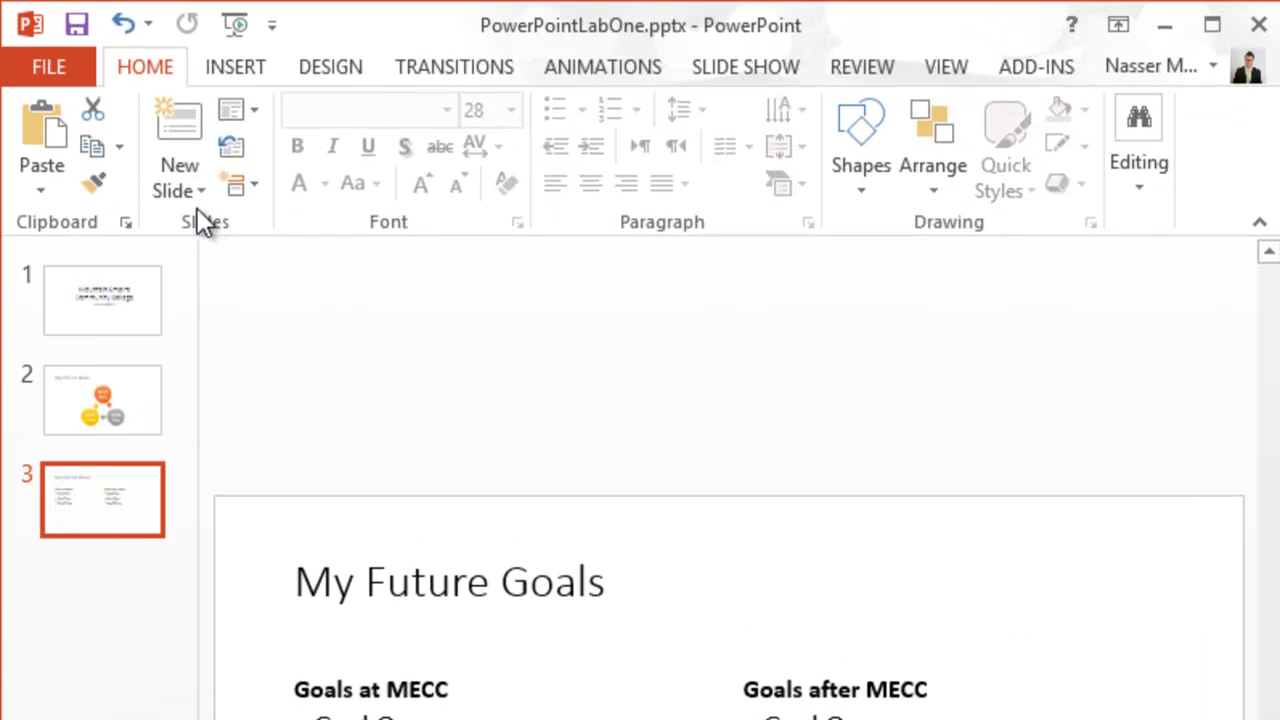
Add a new slide 4 after slide 3 and give it the Blank layout
{"action": "left_click", "coordinate": [174, 119]}
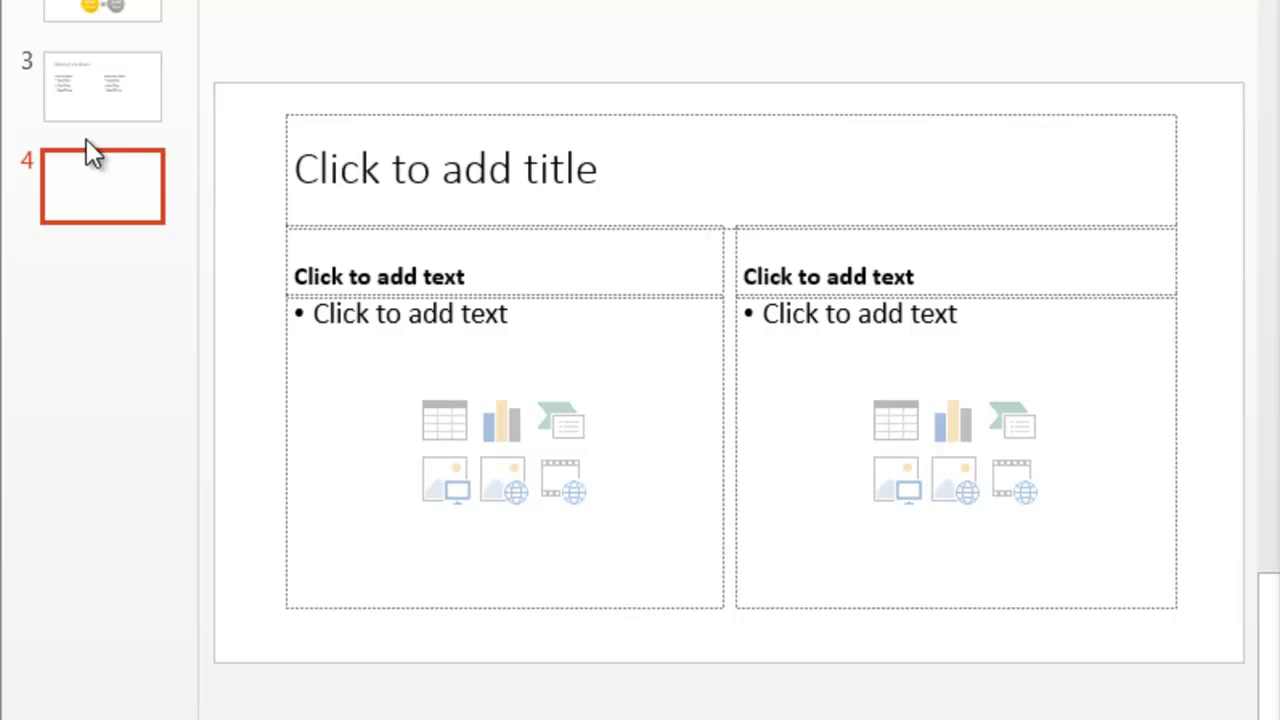
{"action": "left_click", "coordinate": [102, 165]}
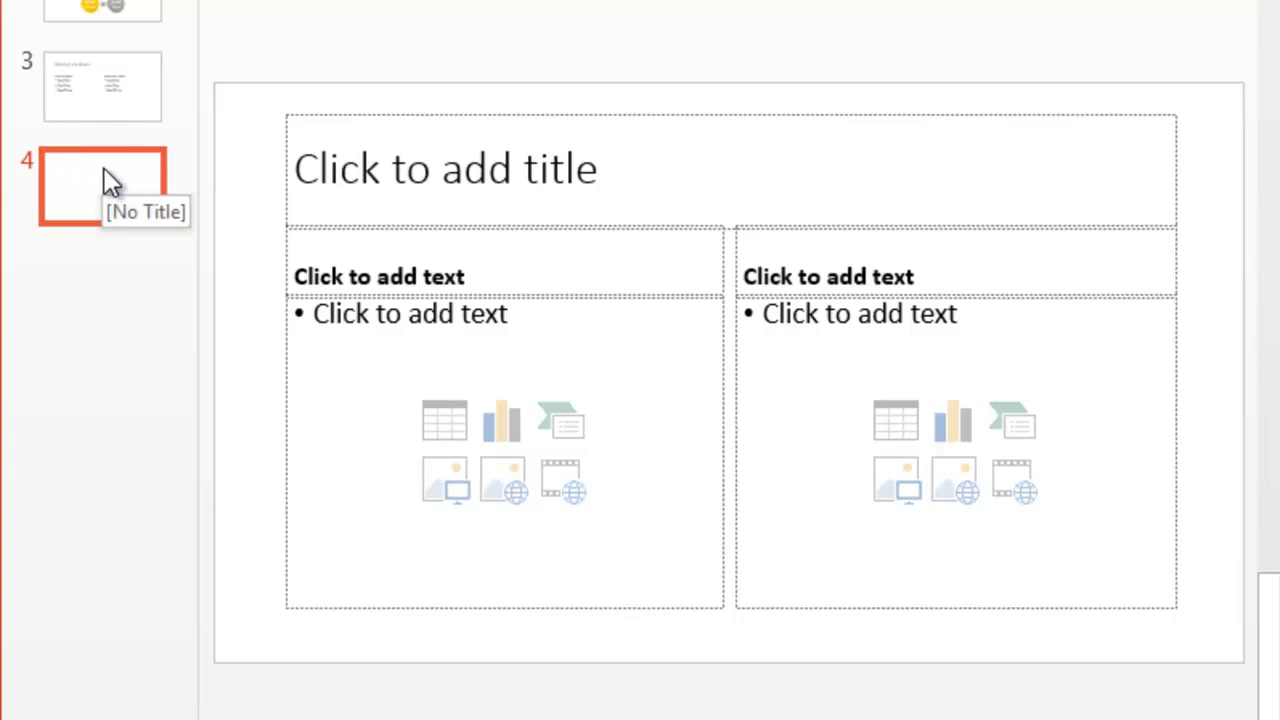
{"action": "right_click", "coordinate": [103, 168]}
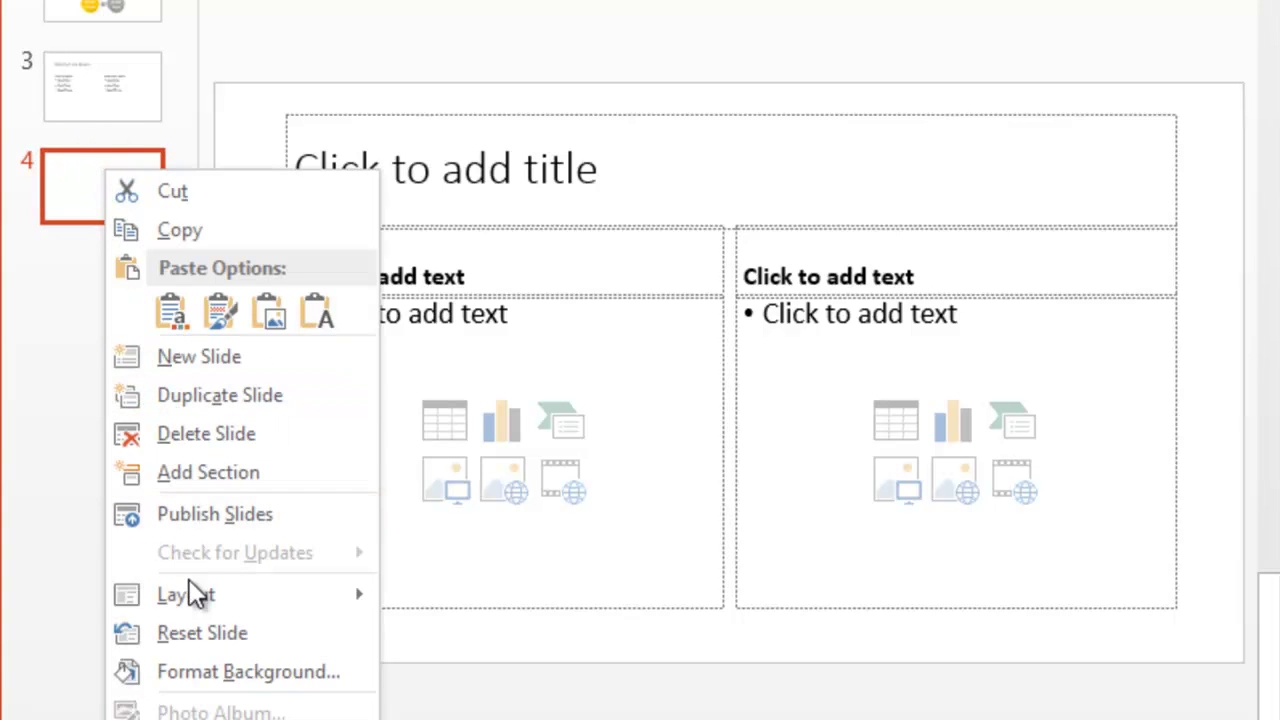
{"action": "mouse_move", "coordinate": [197, 598]}
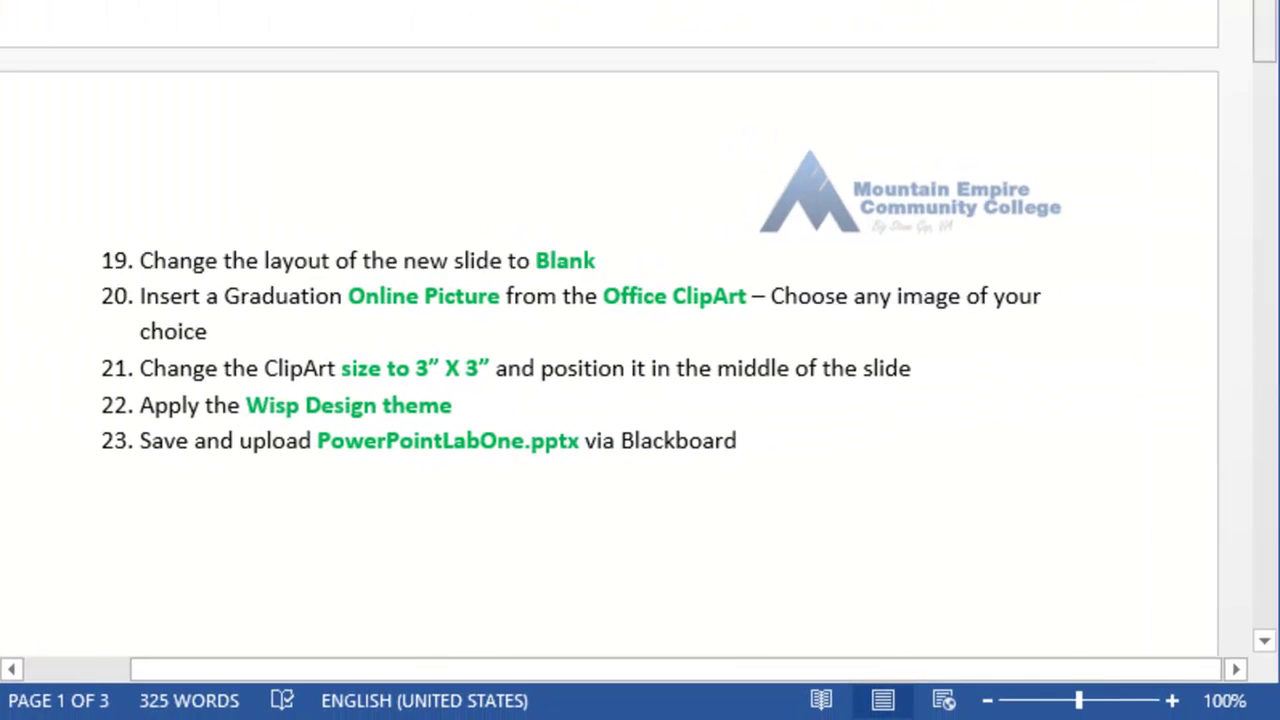
{"action": "scroll", "coordinate": [610, 300], "scroll_direction": "up", "scroll_amount": 5}
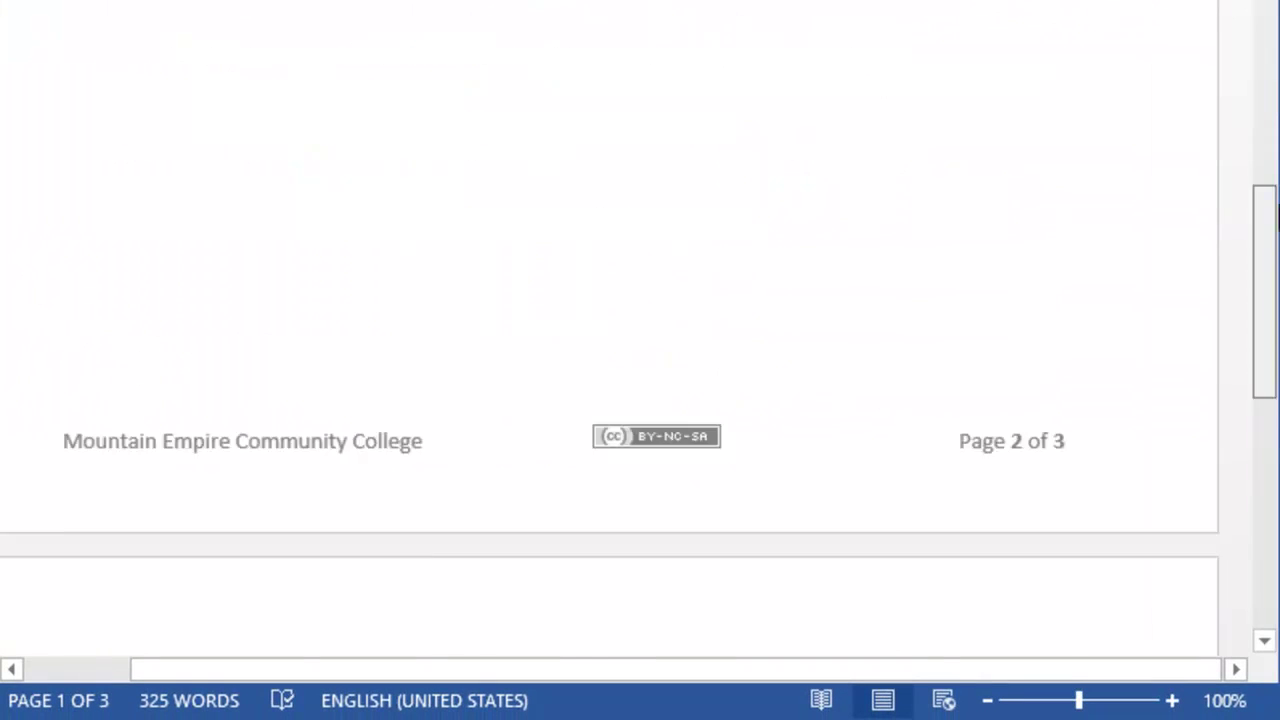
{"action": "scroll", "coordinate": [610, 330], "scroll_direction": "down", "scroll_amount": 10}
{"action": "left_click_drag", "start_coordinate": [1251, 391], "coordinate": [1255, 0]}
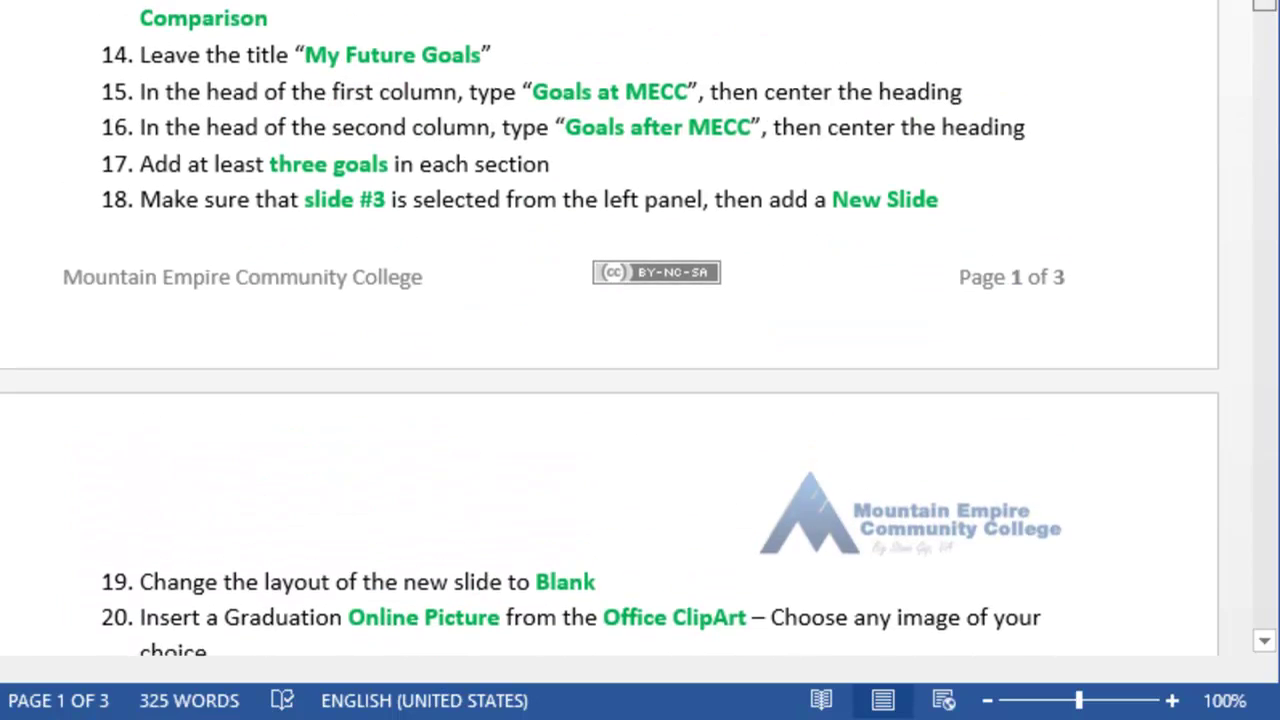
{"action": "scroll", "coordinate": [610, 330], "scroll_direction": "down", "scroll_amount": 3}
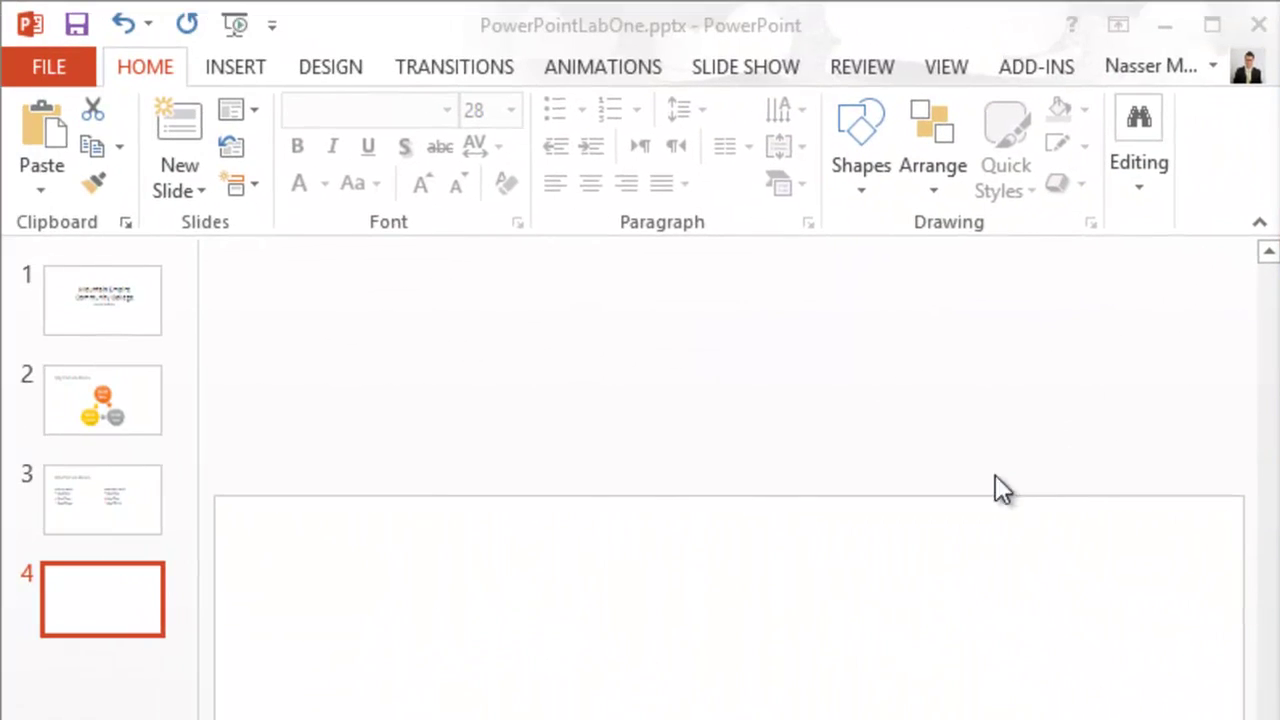
Insert the red-ribboned mortarboard clip art found by searching Office.com for 'Graduation'
{"action": "left_click", "coordinate": [253, 66]}
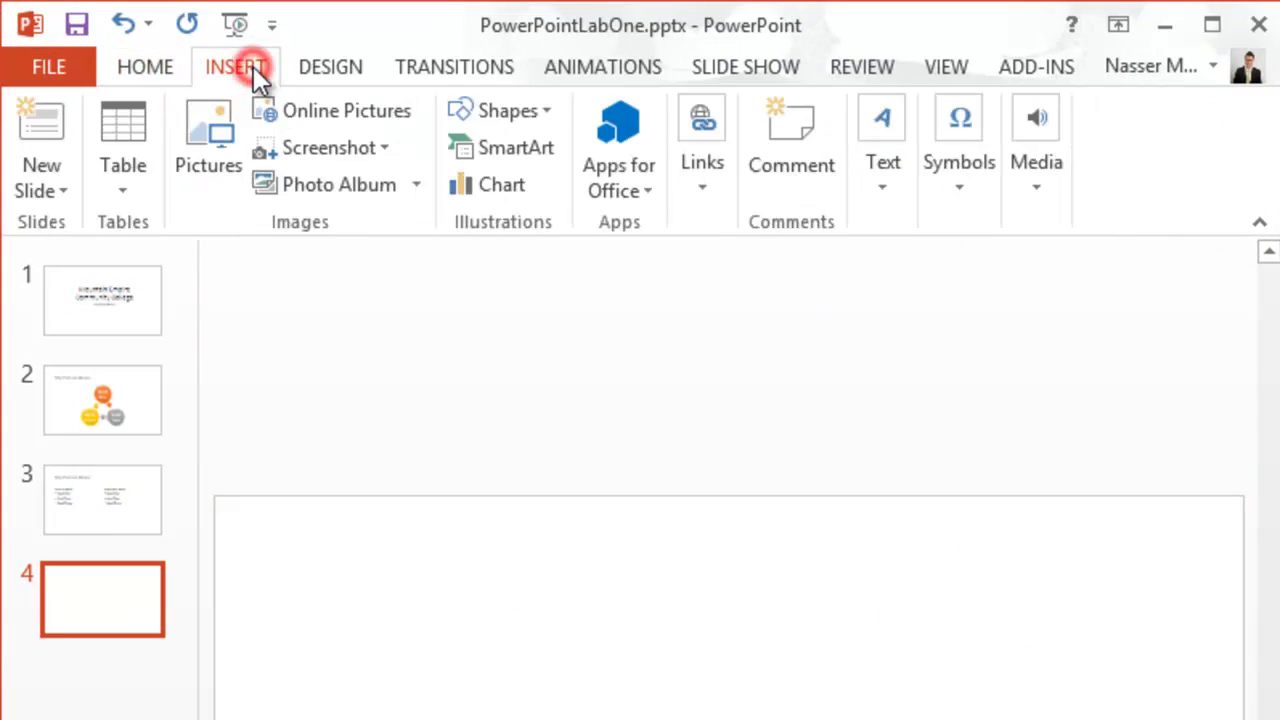
{"action": "left_click", "coordinate": [322, 108]}
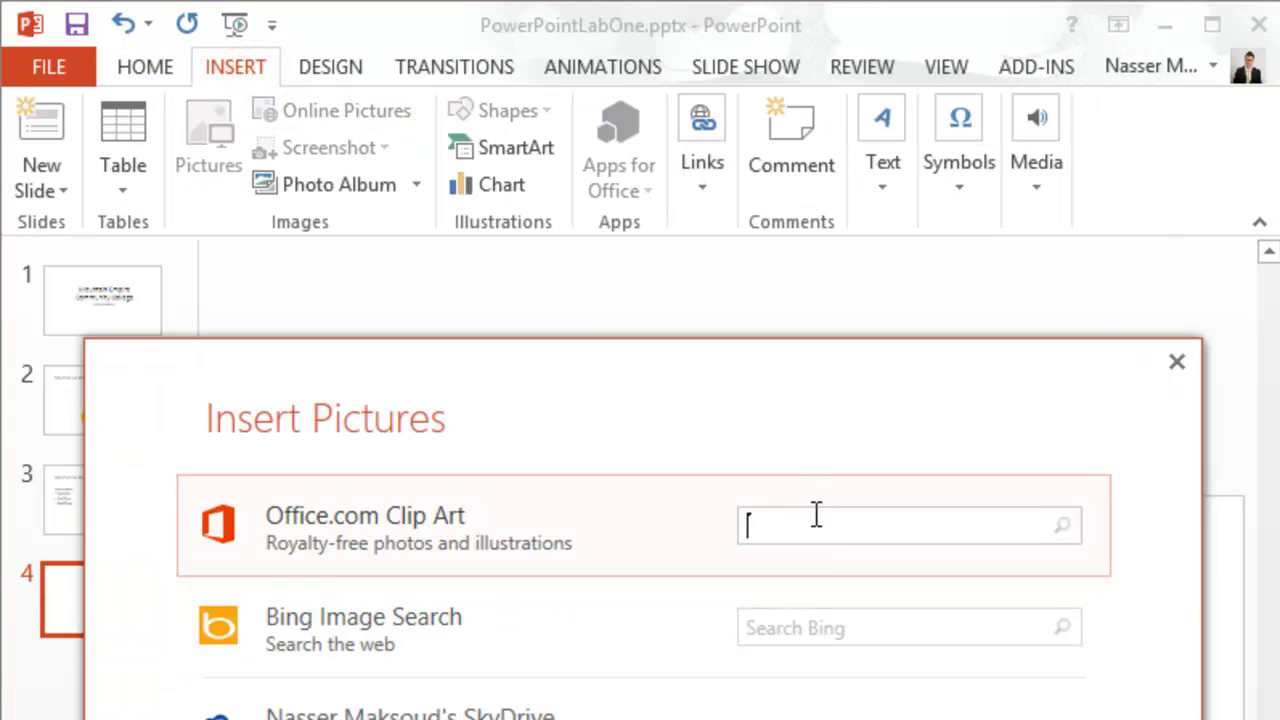
{"action": "left_click", "coordinate": [817, 517]}
{"action": "type", "text": "Graduation"}
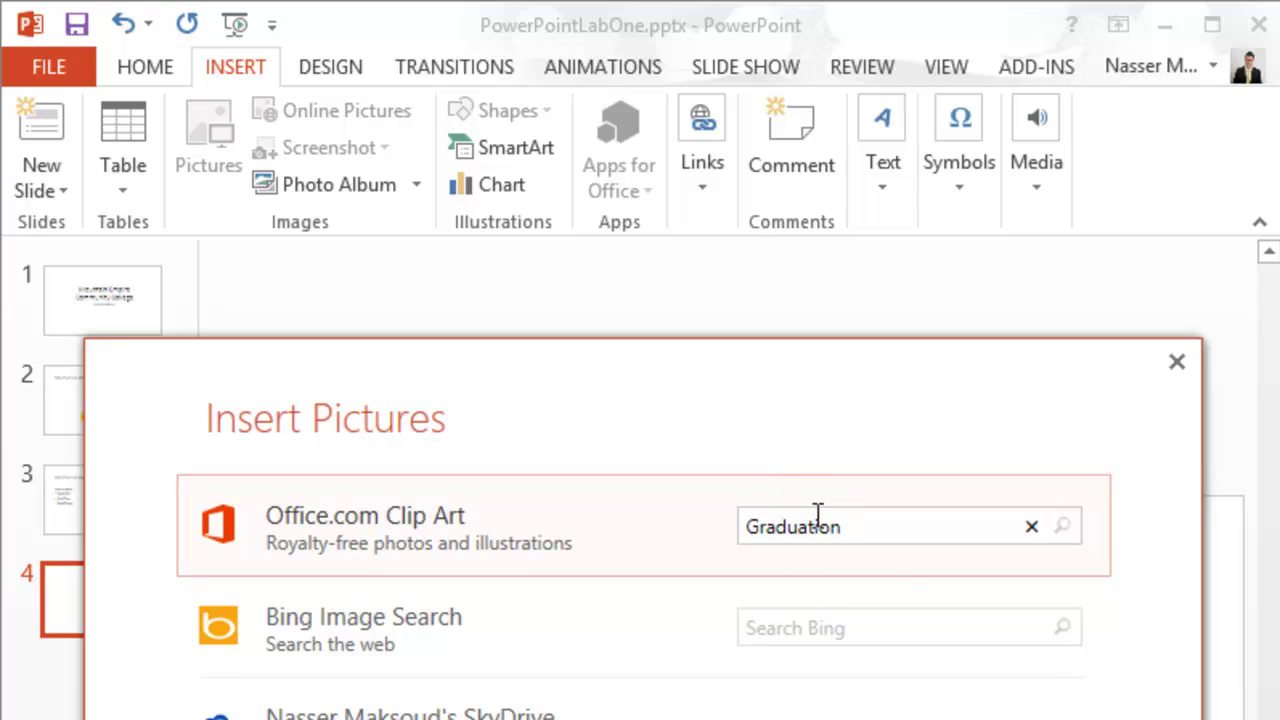
{"action": "key", "text": "Return"}
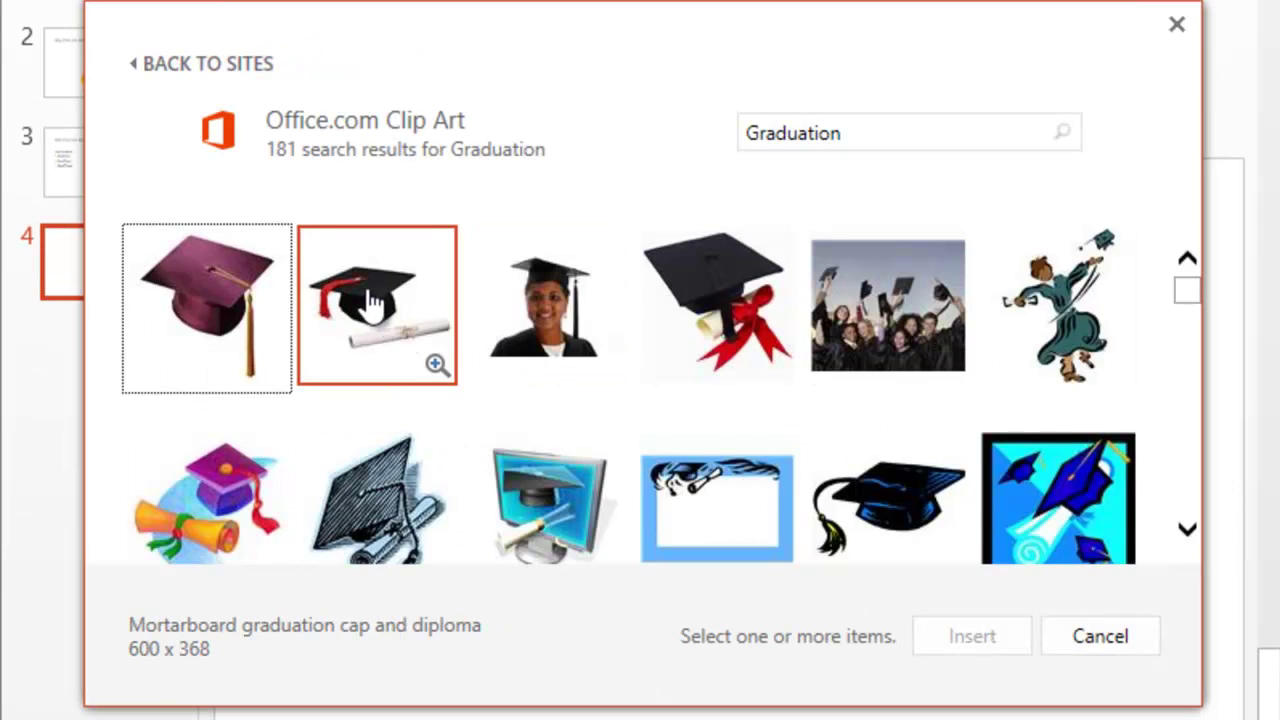
{"action": "left_click", "coordinate": [702, 330]}
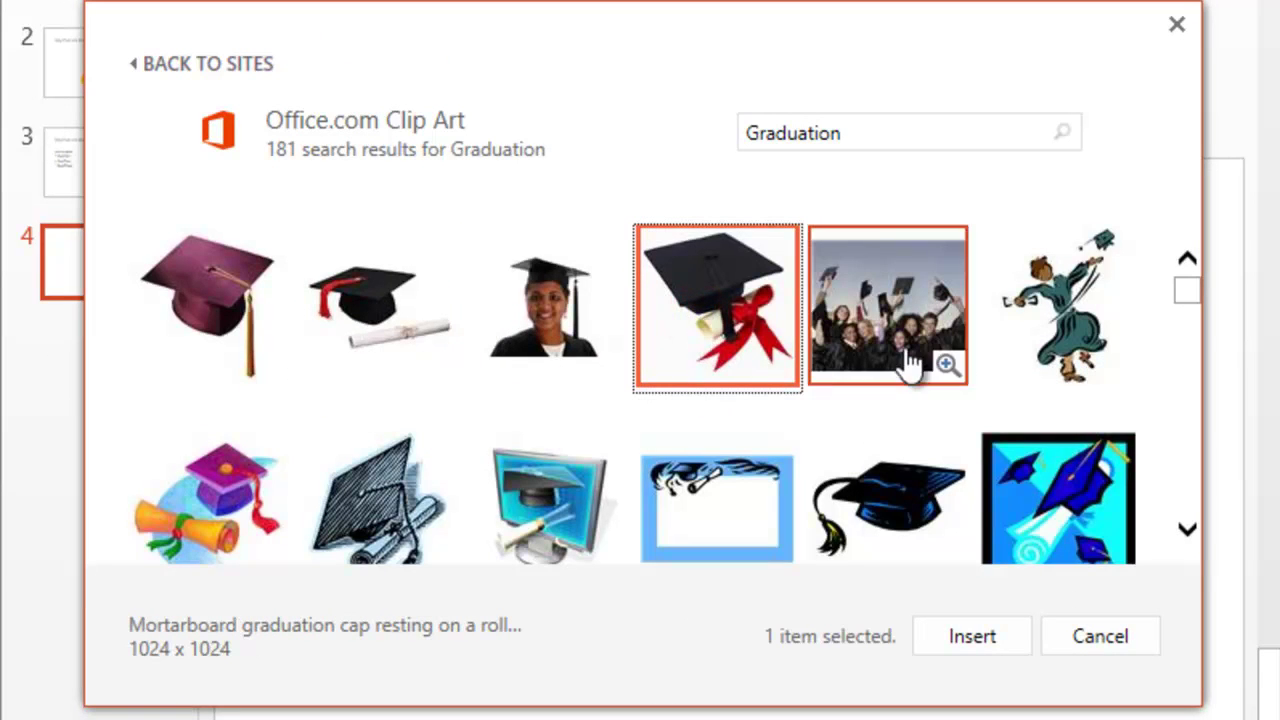
{"action": "left_click", "coordinate": [986, 645]}
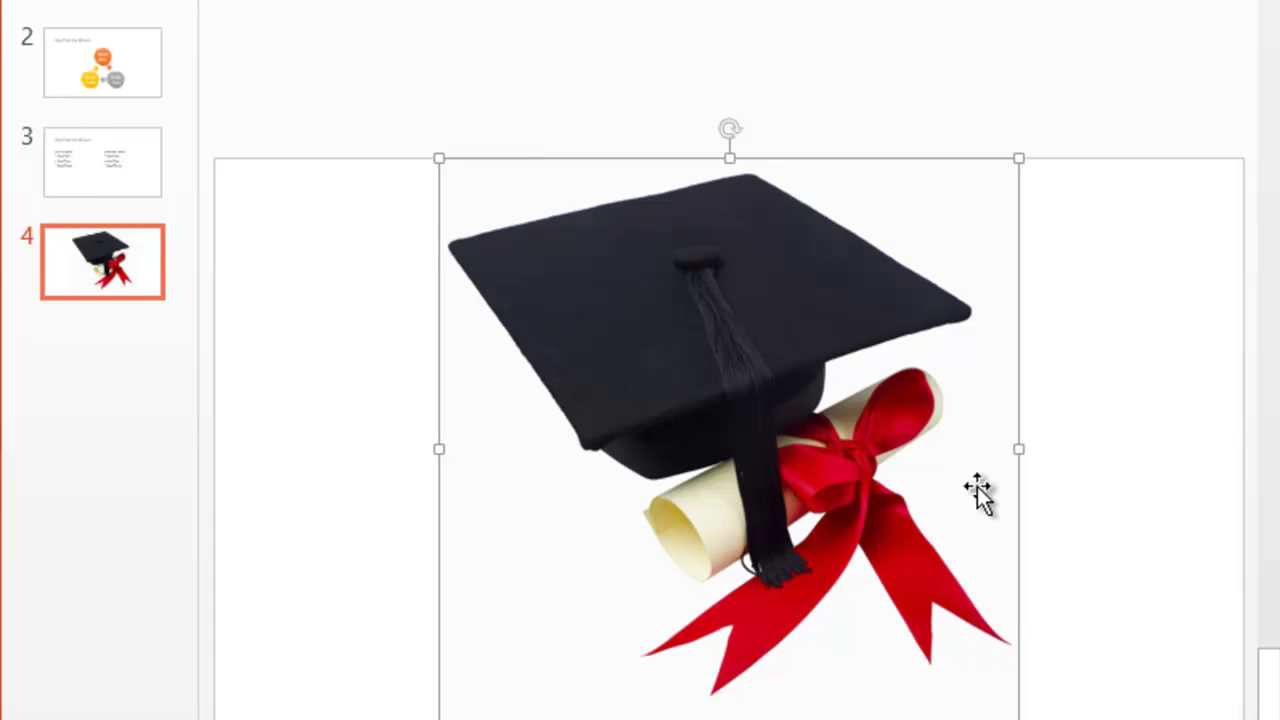
Resize the graduation picture to 3" high by 3" wide and center it on slide 4
{"action": "left_click_drag", "start_coordinate": [818, 420], "coordinate": [811, 457]}
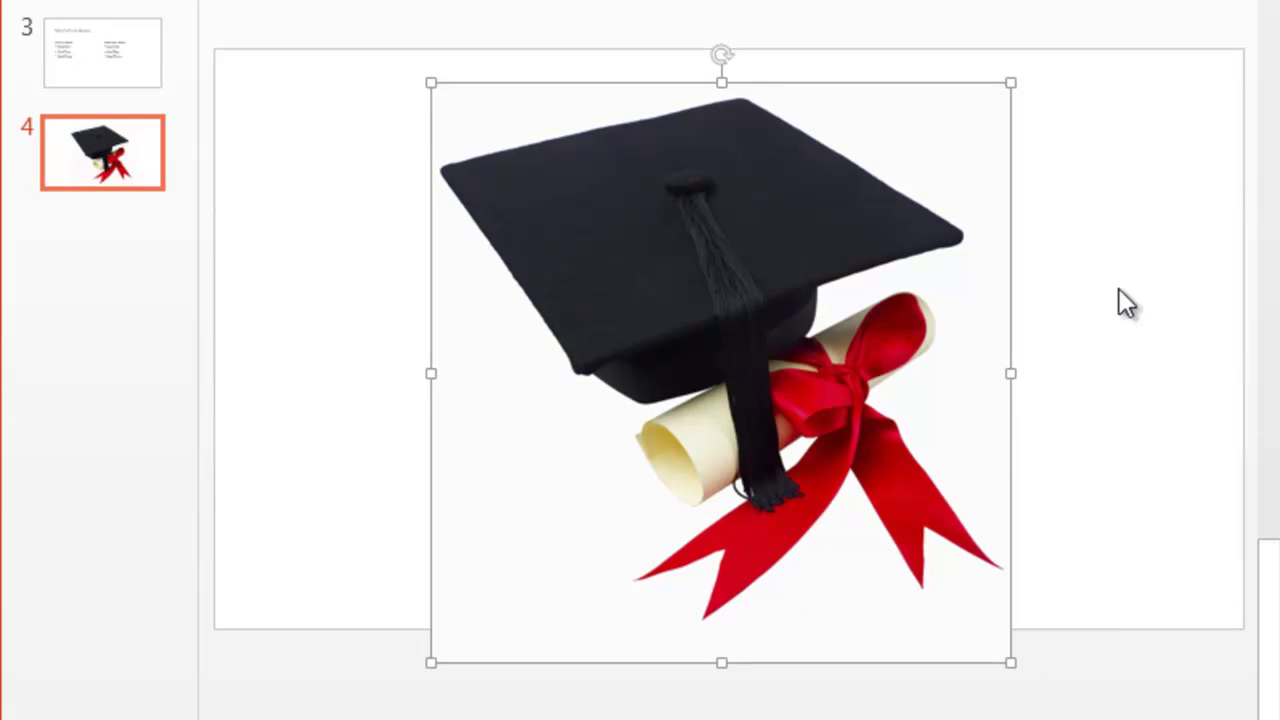
{"action": "left_click", "coordinate": [955, 120]}
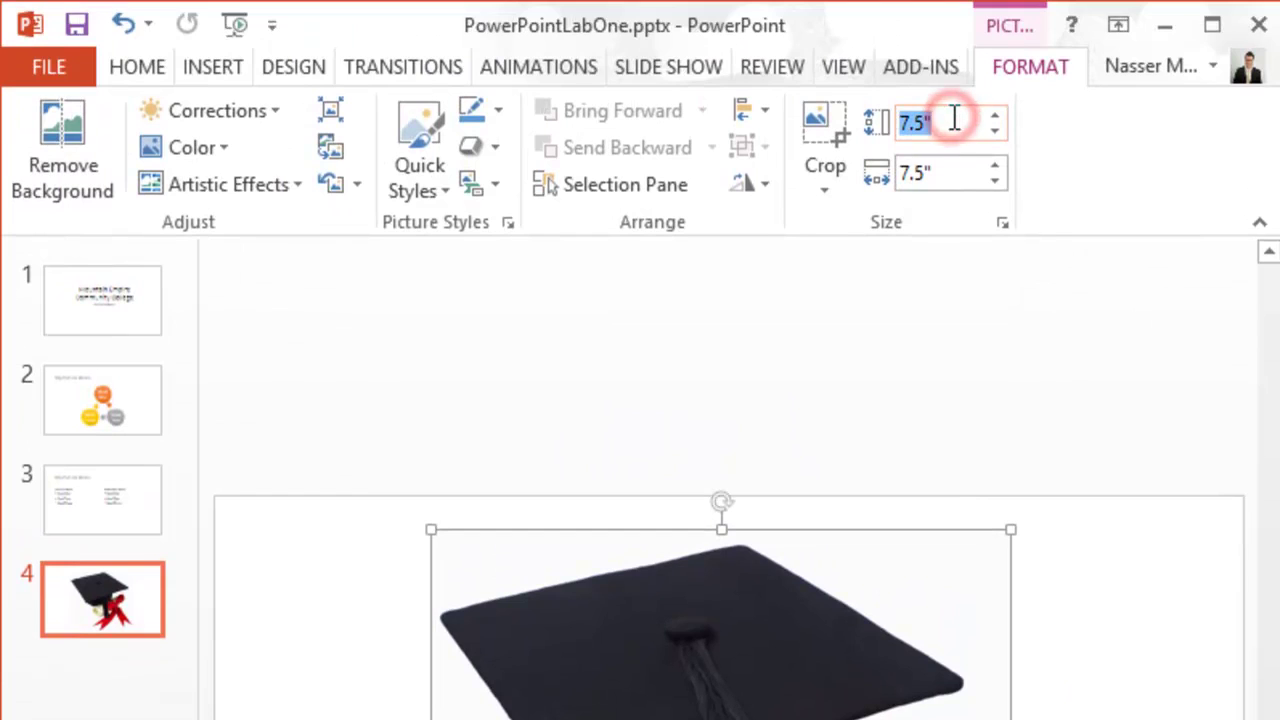
{"action": "type", "text": "3"}
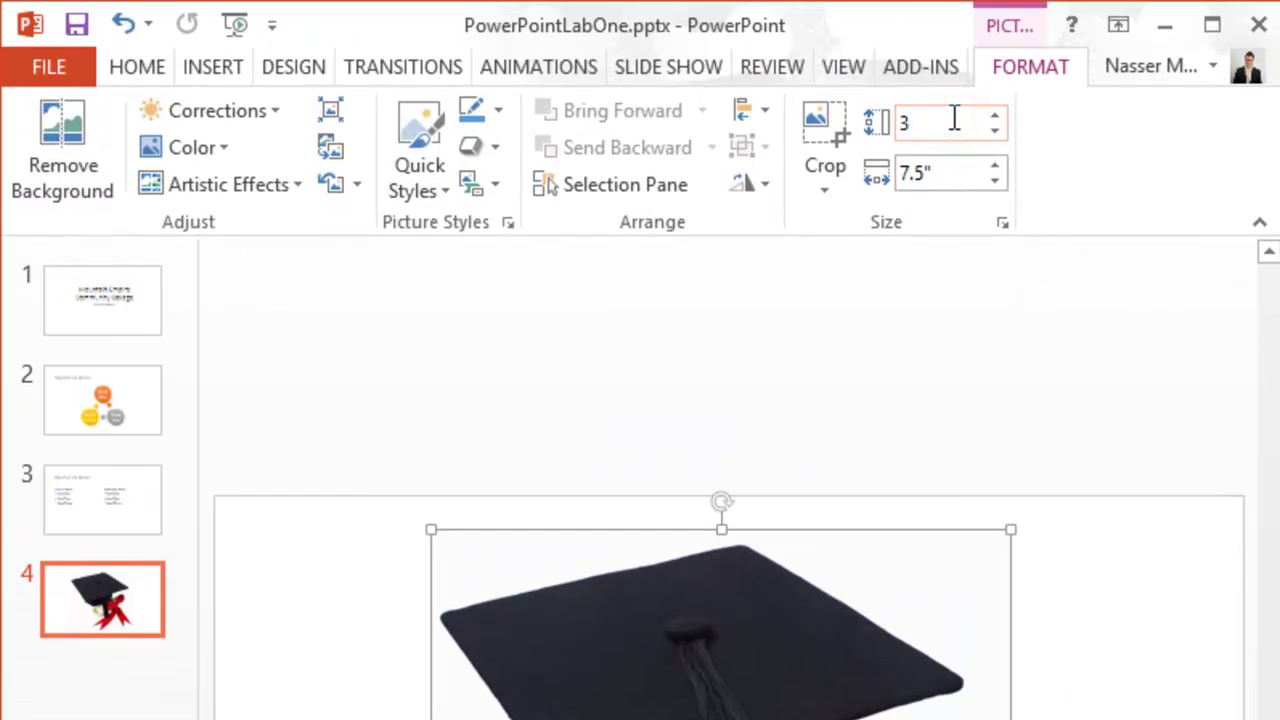
{"action": "left_click", "coordinate": [994, 167]}
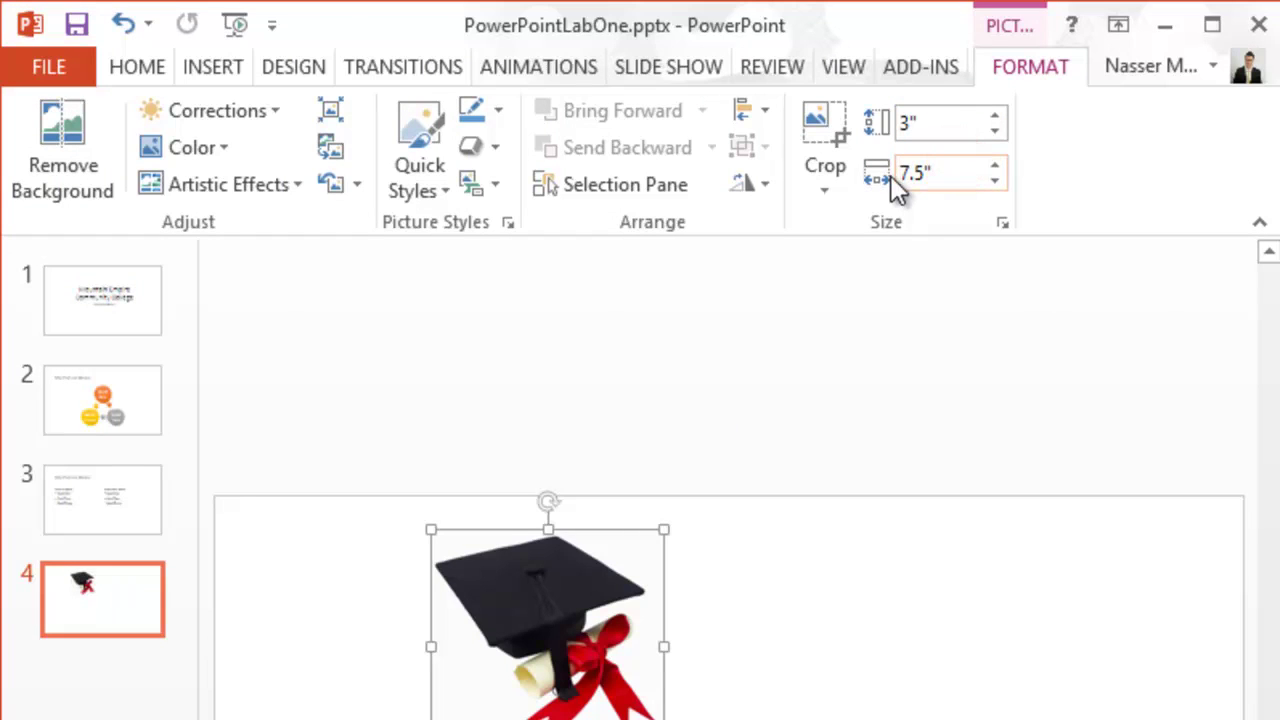
{"action": "double_click", "coordinate": [960, 172]}
{"action": "type", "text": "3"}
{"action": "key", "text": "Return"}
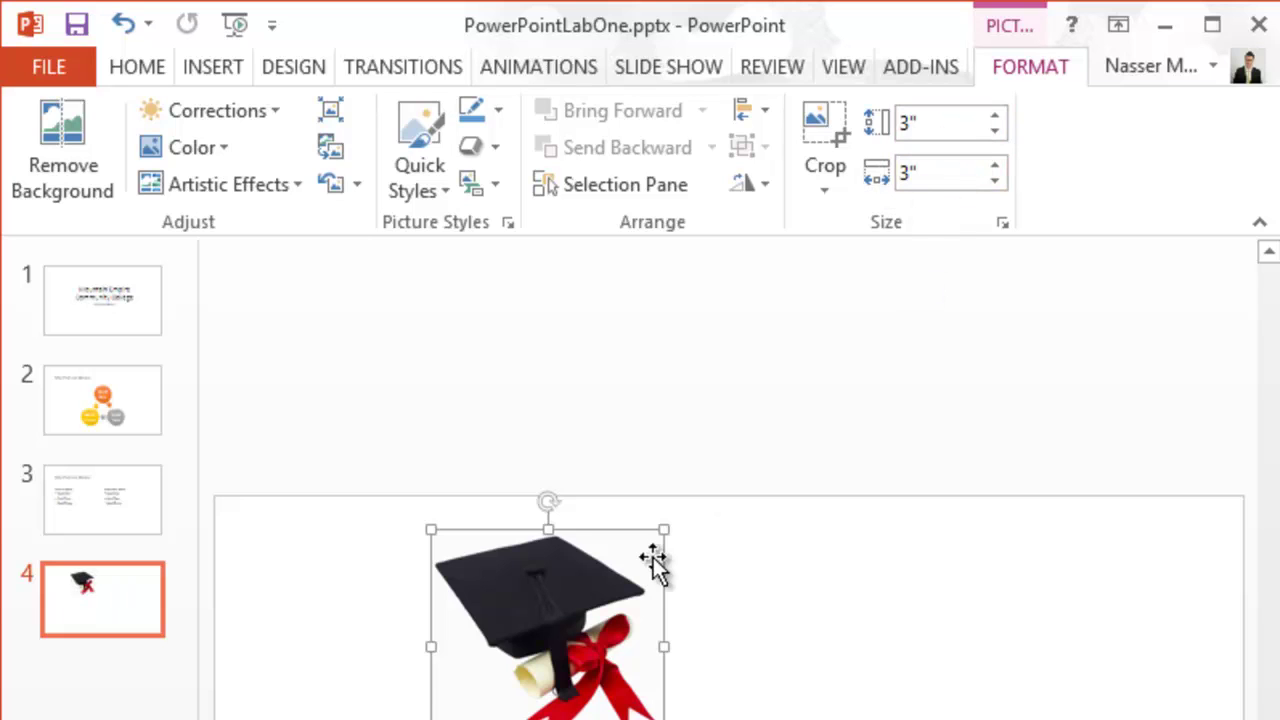
{"action": "left_click_drag", "start_coordinate": [527, 608], "coordinate": [729, 719]}
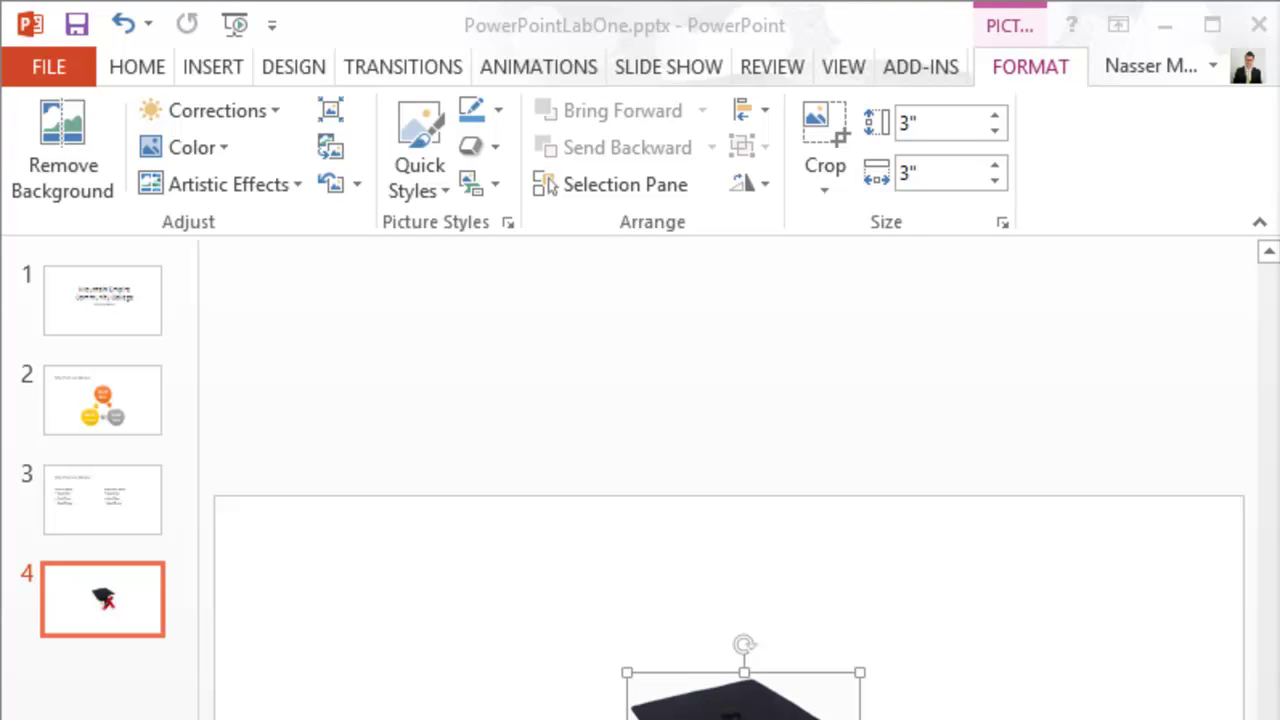
Apply the Wisp theme from the Design gallery to all slides and save the presentation
{"action": "left_click", "coordinate": [288, 63]}
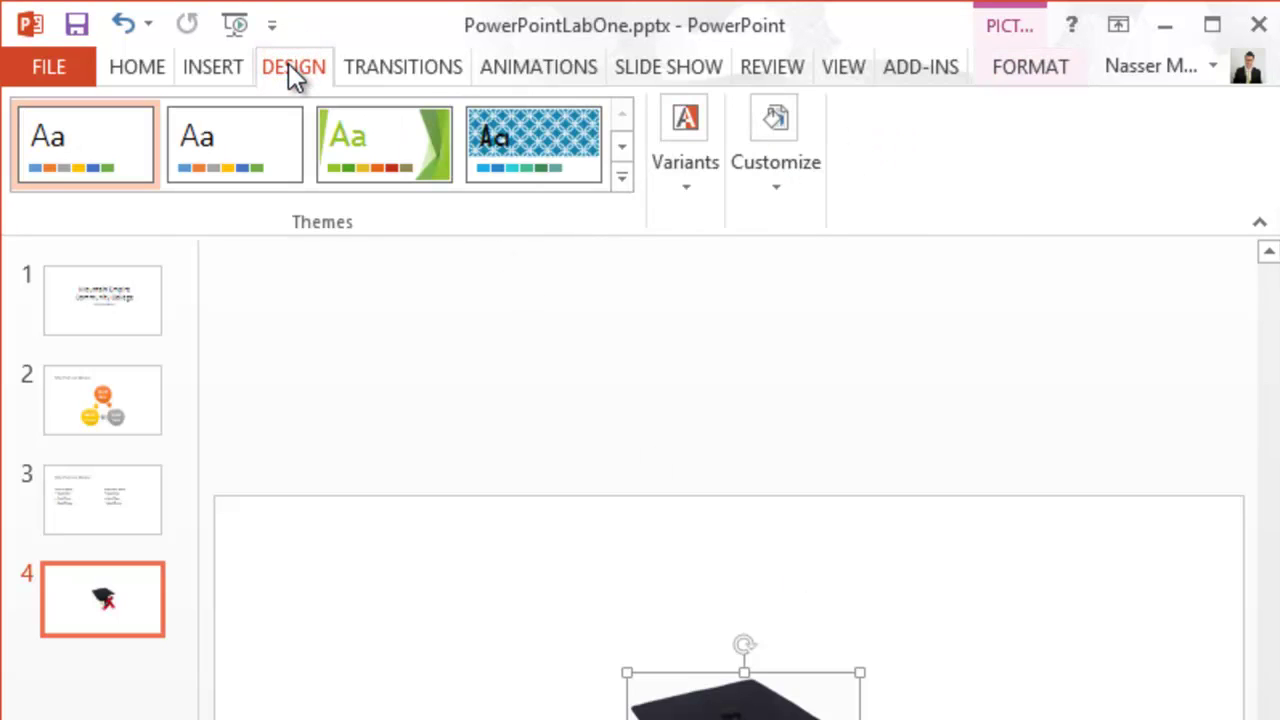
{"action": "left_click", "coordinate": [621, 177]}
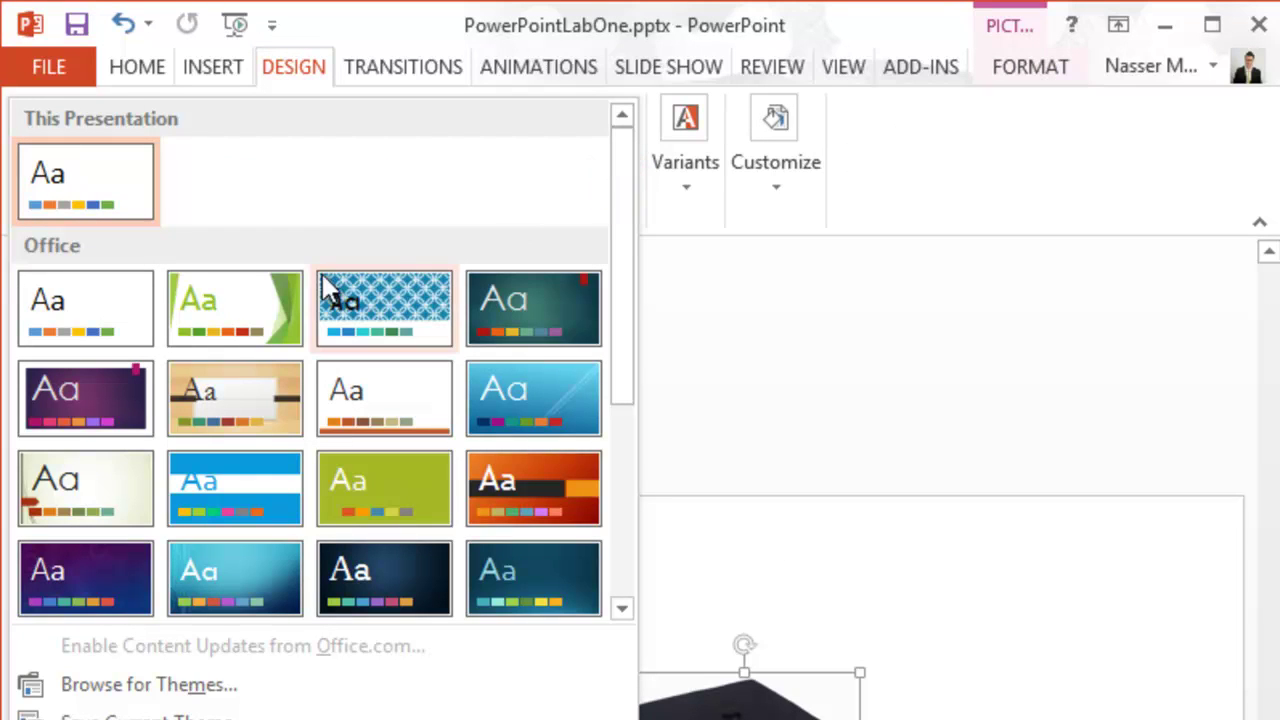
{"action": "left_click", "coordinate": [100, 482]}
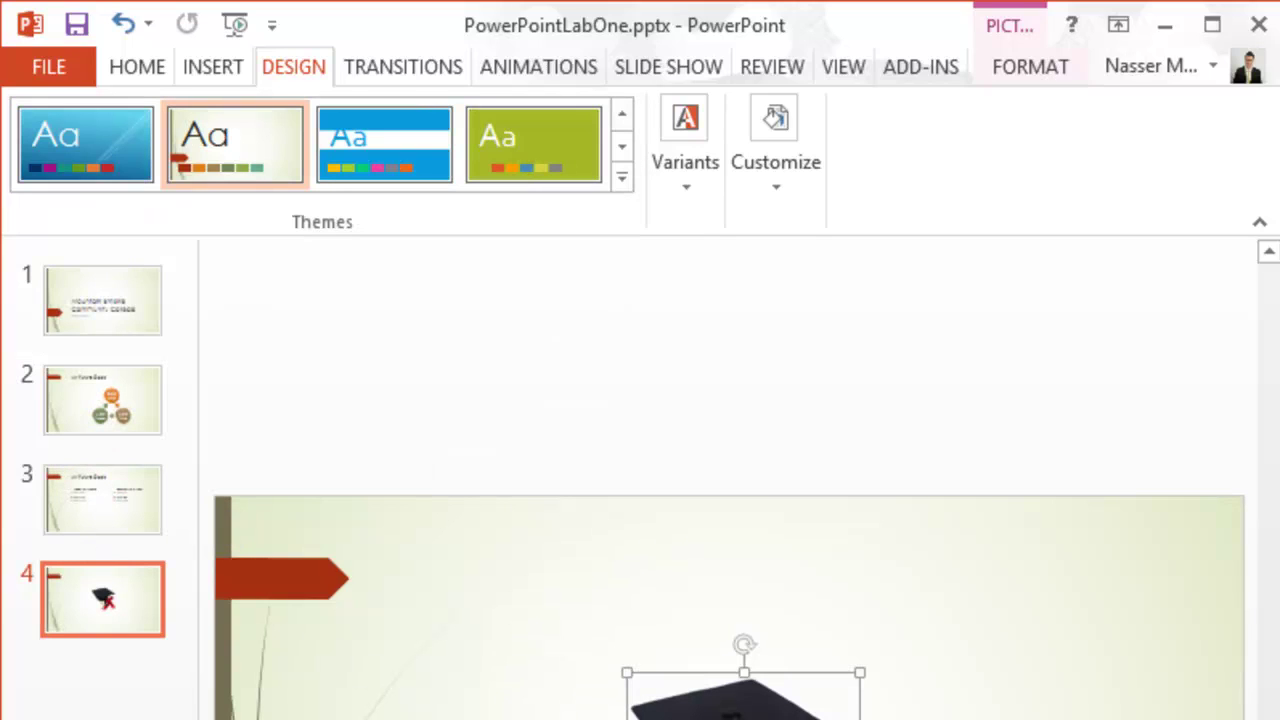
{"action": "left_click", "coordinate": [78, 24]}
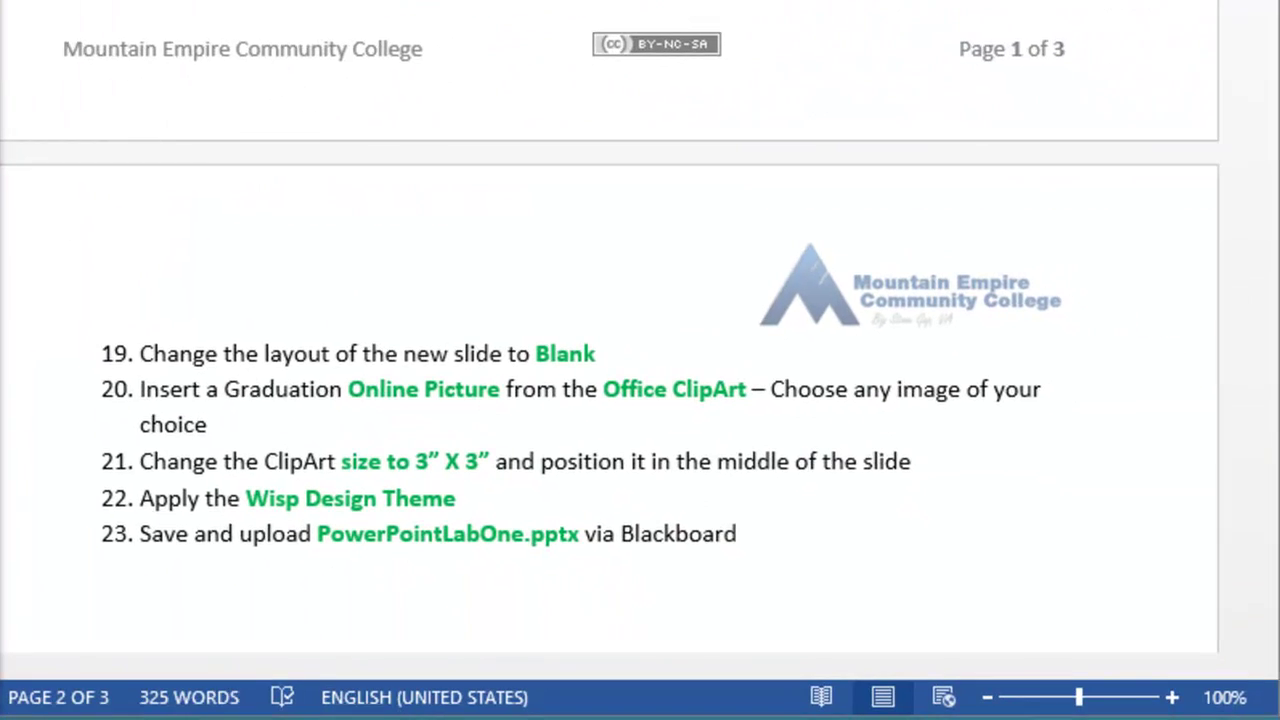
Scroll the Word instructions to the Sample Solution and view the presentation in Slide Sorter
{"action": "left_click", "coordinate": [392, 498]}
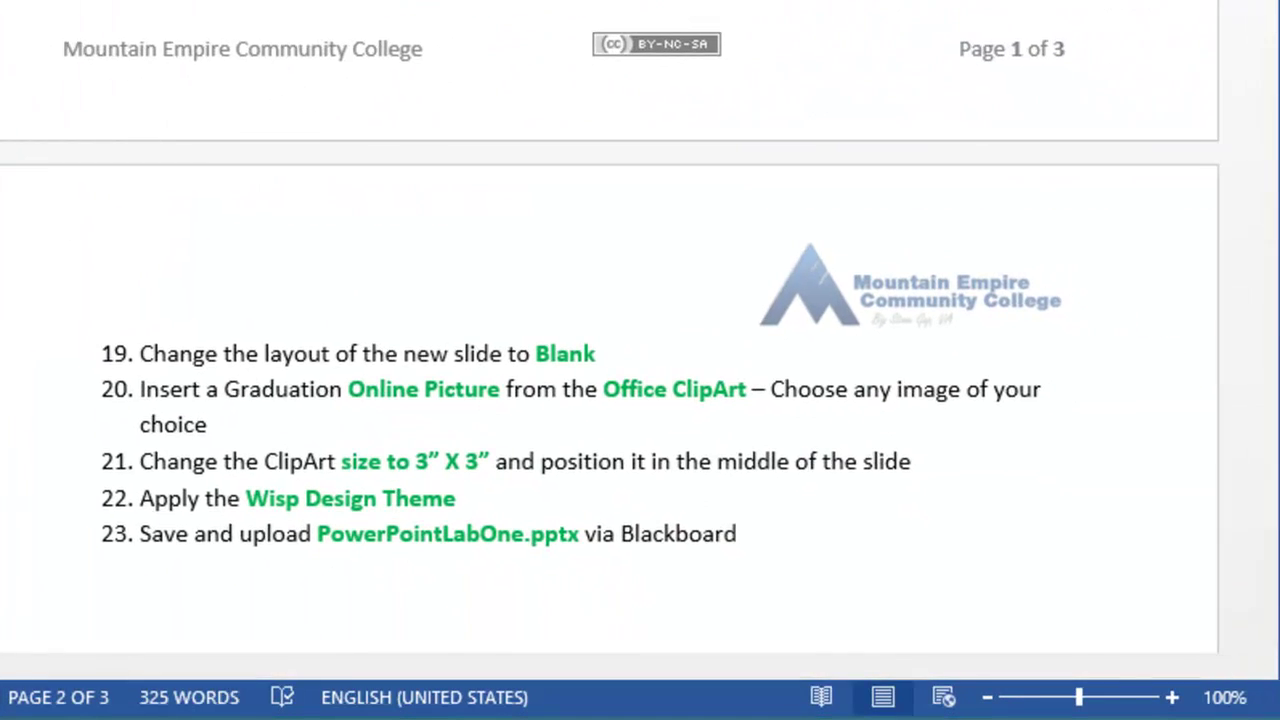
{"action": "scroll", "coordinate": [640, 400], "scroll_direction": "down", "scroll_amount": 15}
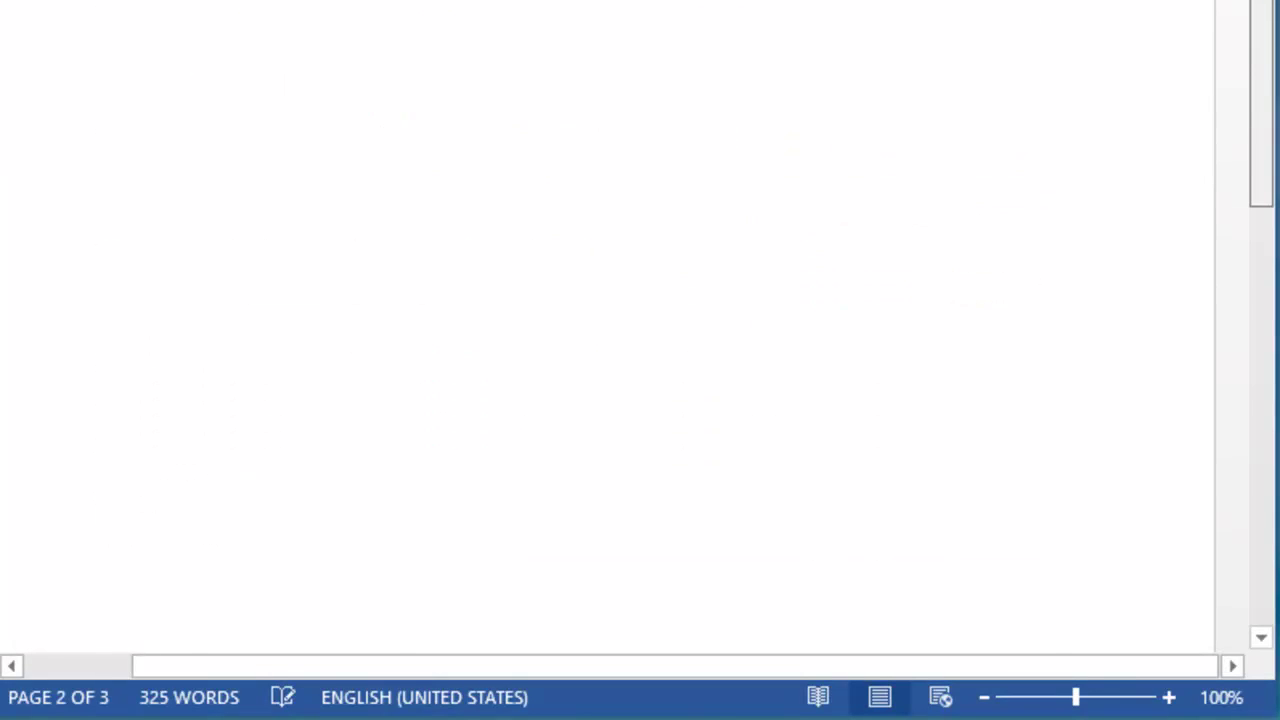
{"action": "scroll", "coordinate": [1275, 340], "scroll_direction": "down", "scroll_amount": 3}
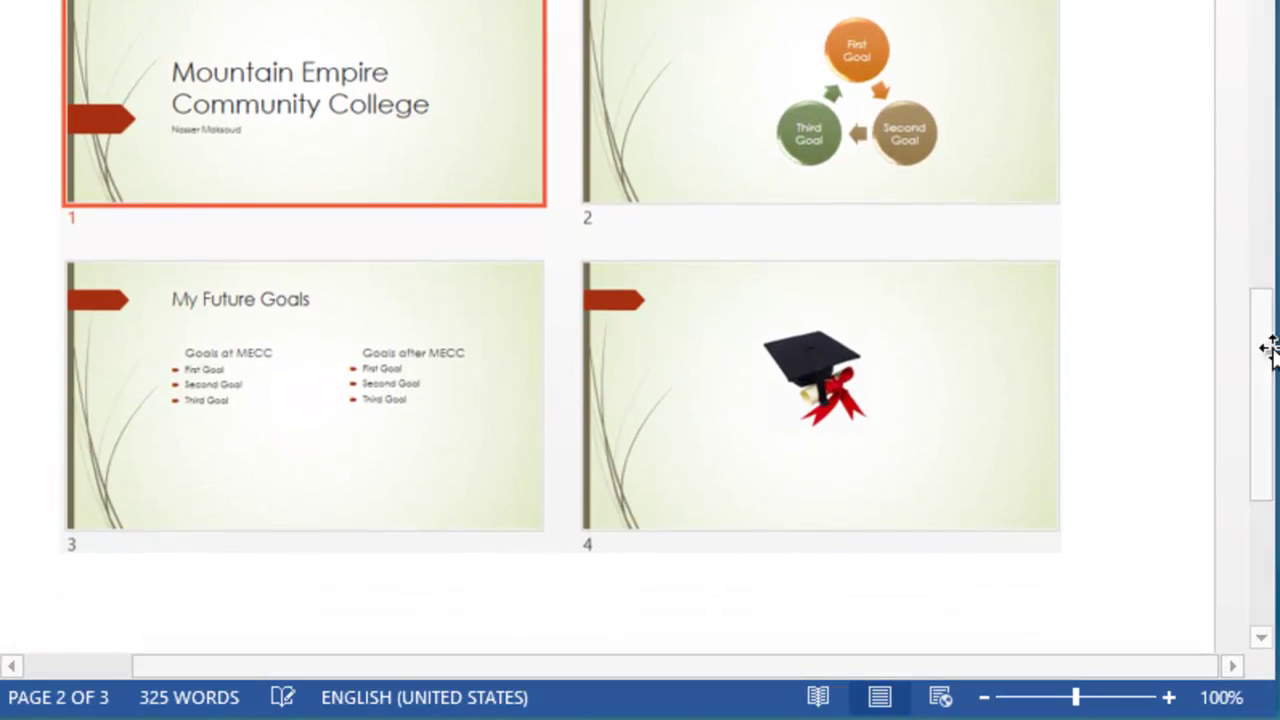
{"action": "scroll", "coordinate": [640, 360], "scroll_direction": "up", "scroll_amount": 4}
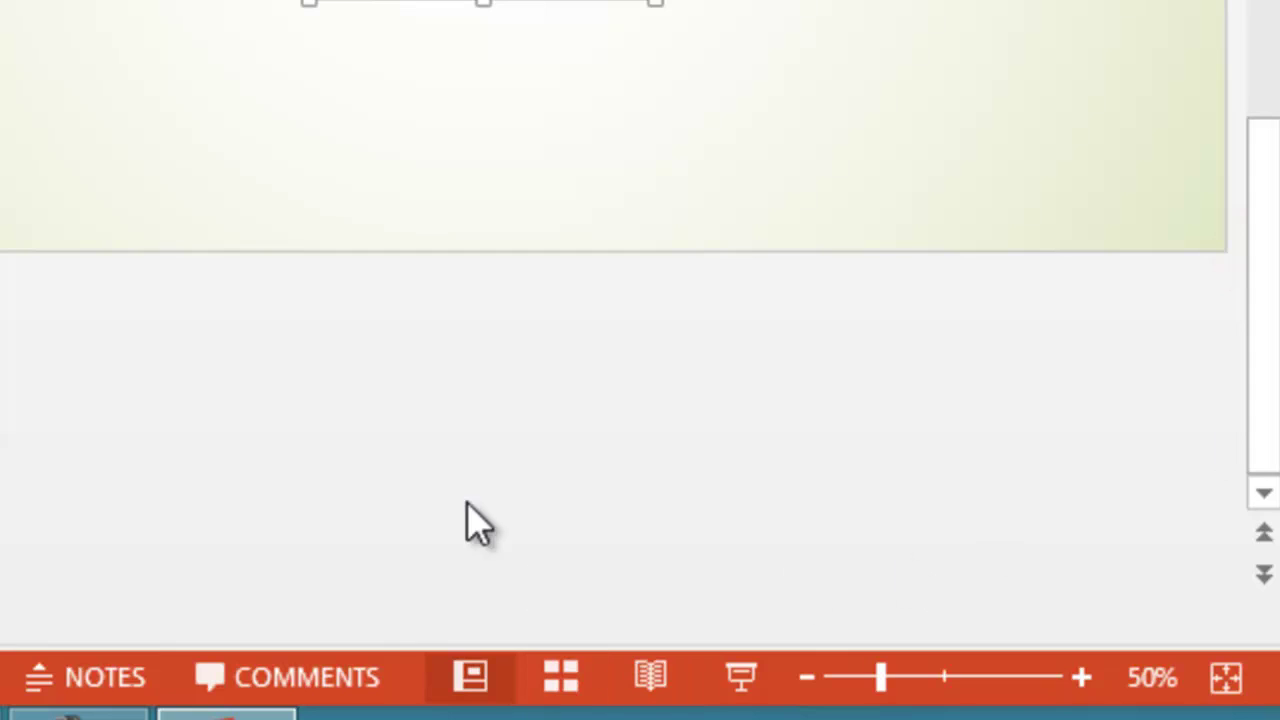
{"action": "left_click", "coordinate": [578, 686]}
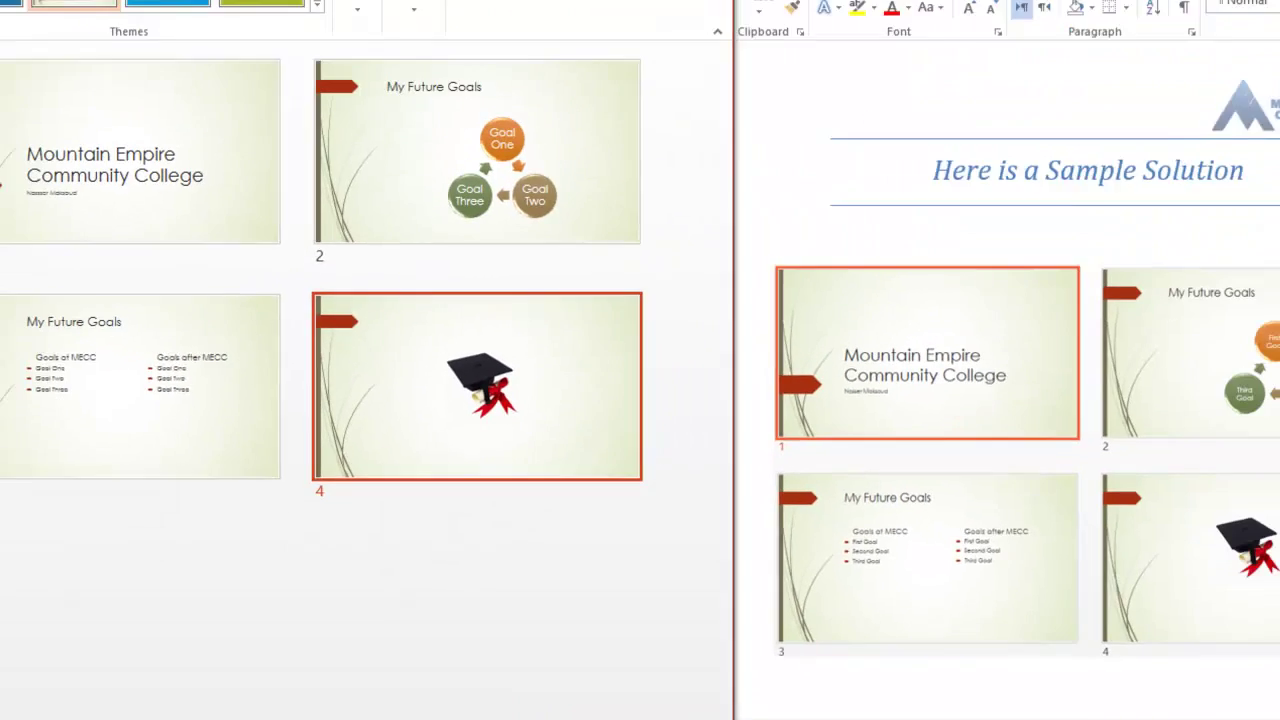